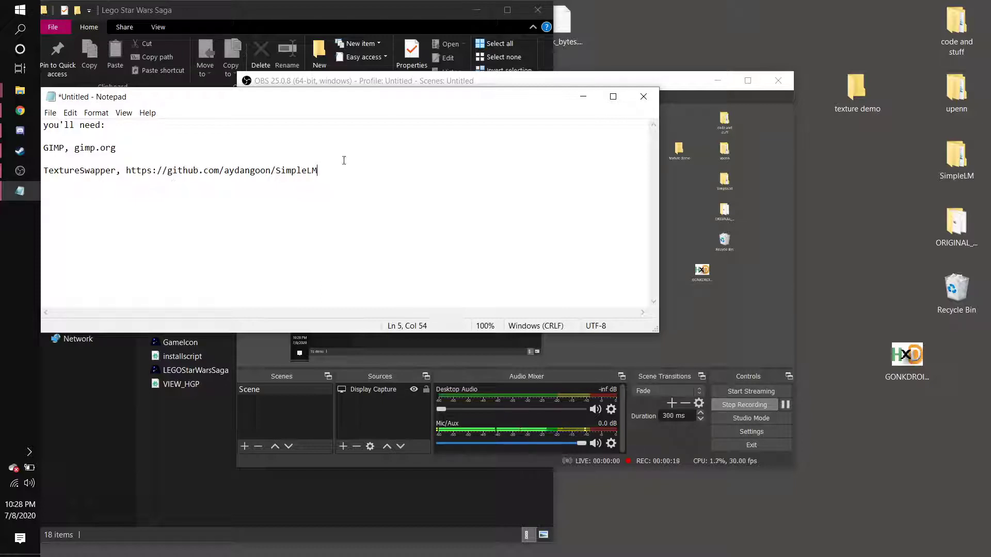
pyautogui.moveTo(318, 171); pyautogui.dragTo(126, 173)
pyautogui.click(305, 137)
pyautogui.click(354, 8)
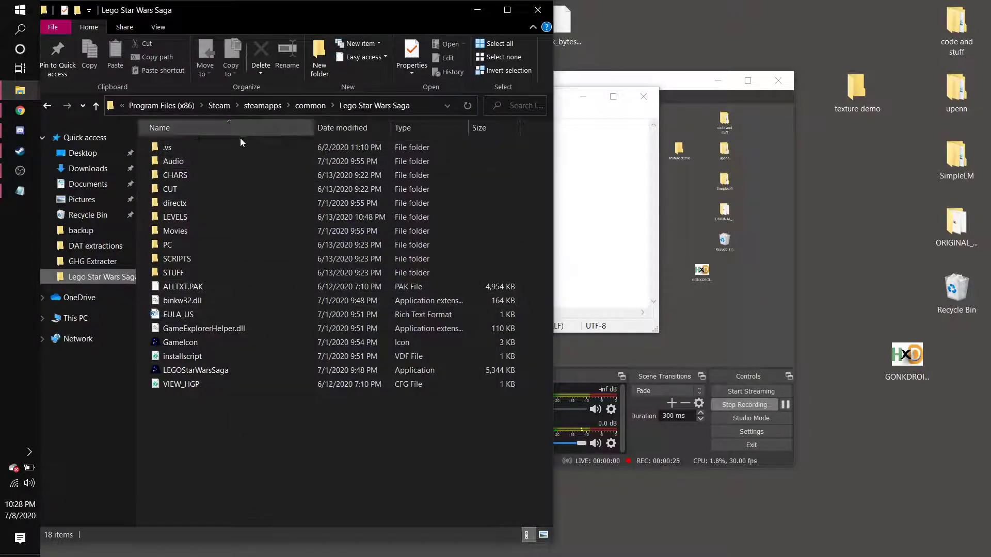
pyautogui.click(20, 170)
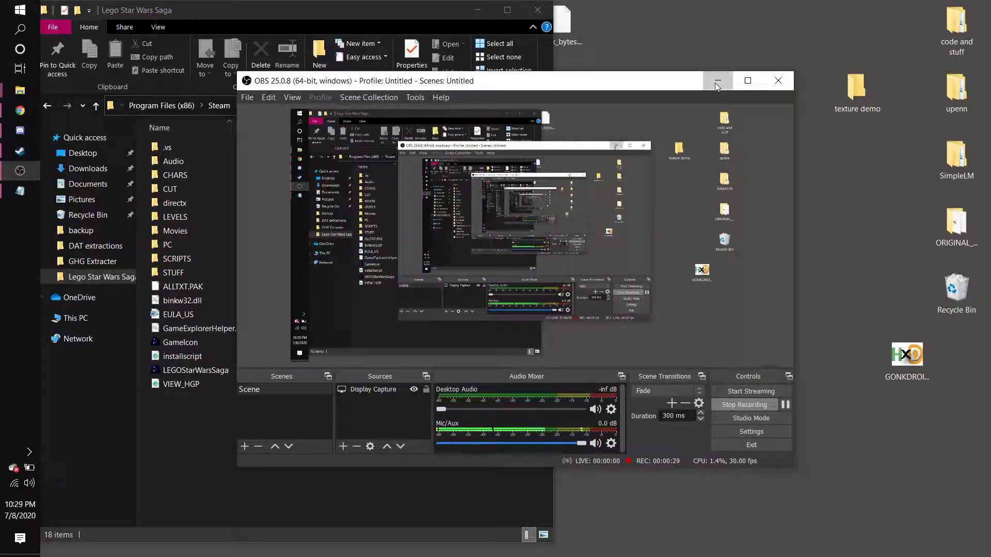
pyautogui.click(718, 80)
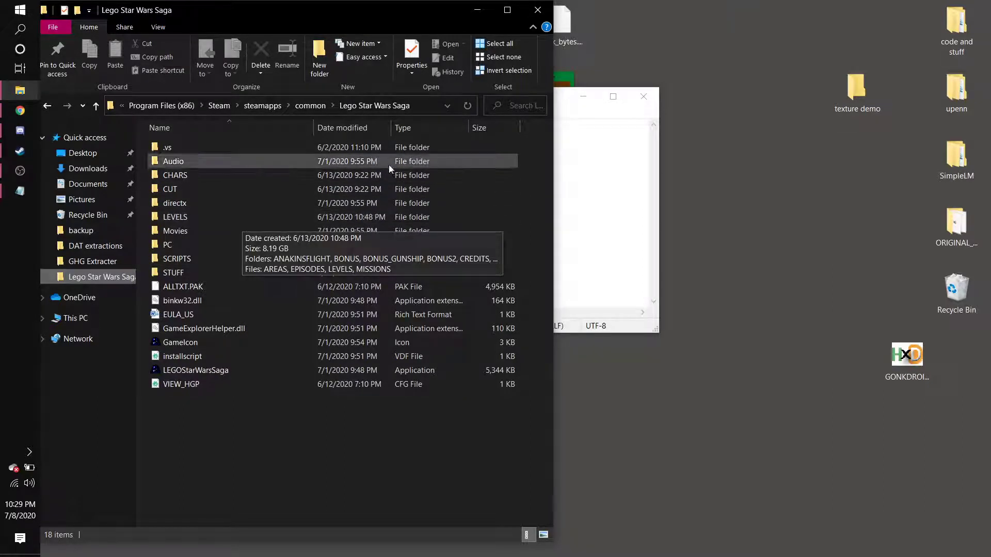
# Copy the SimpleLM GitHub link from the notes and open it in the browser.
pyautogui.click(593, 142)
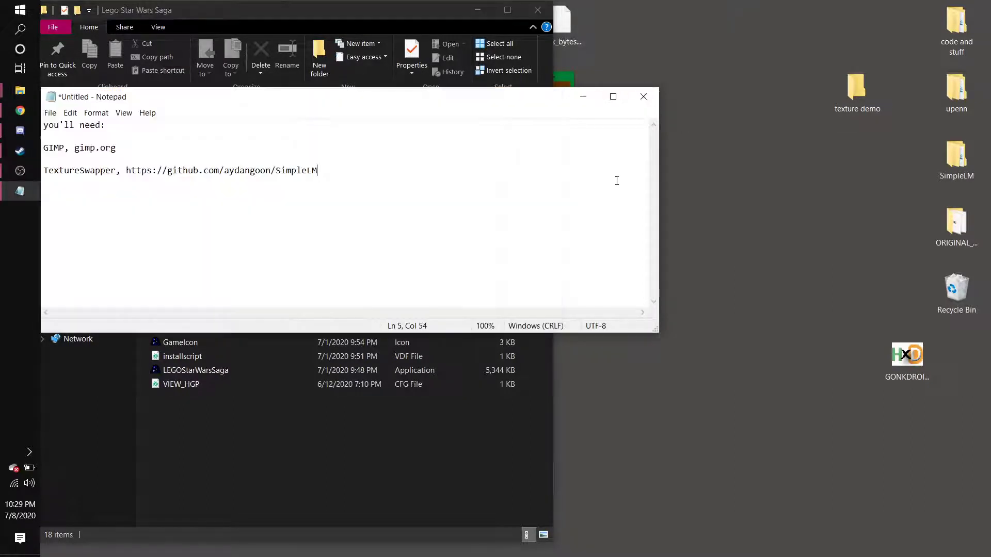
pyautogui.moveTo(340, 172); pyautogui.dragTo(127, 183)
pyautogui.hotkey('ctrl', 'c')
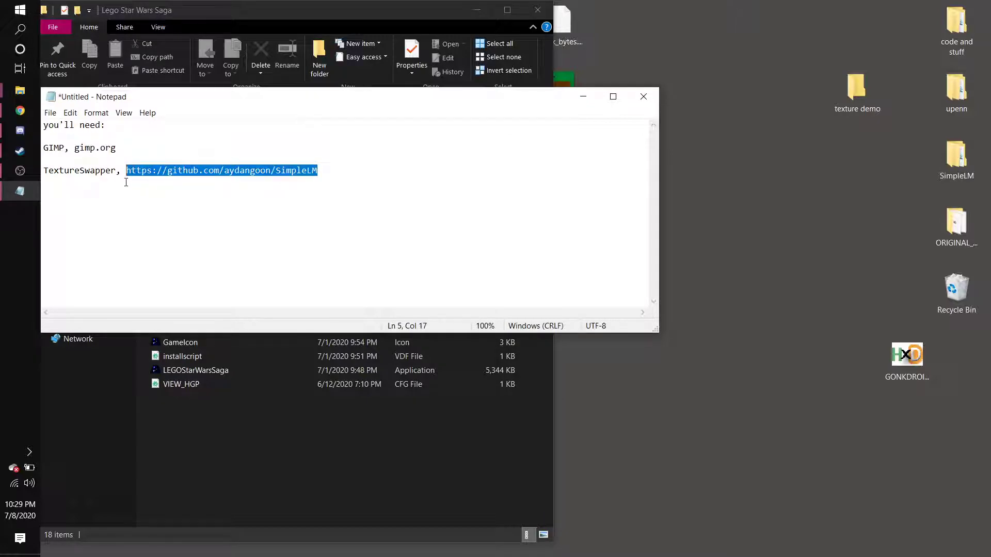
pyautogui.click(20, 110)
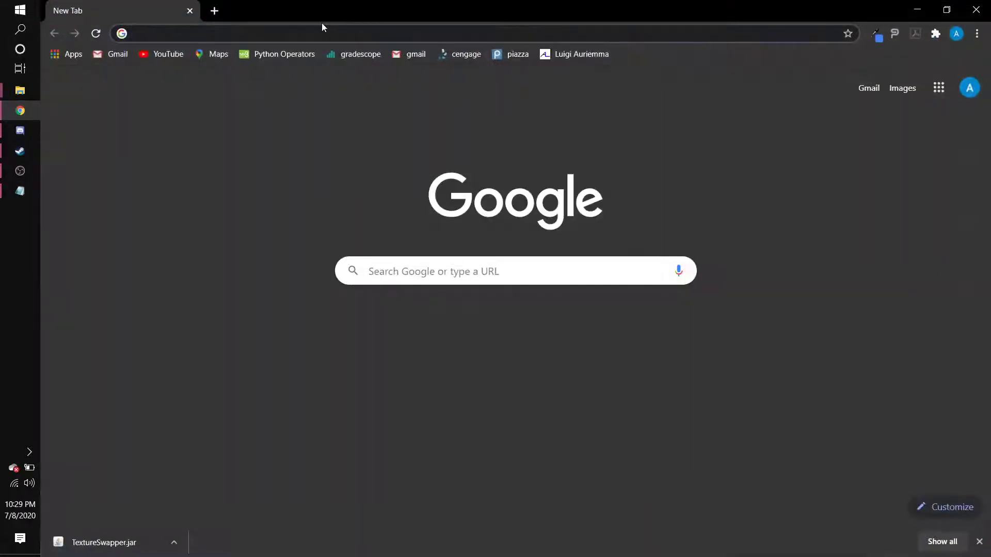
pyautogui.hotkey('ctrl', 'v')
pyautogui.press('Return')
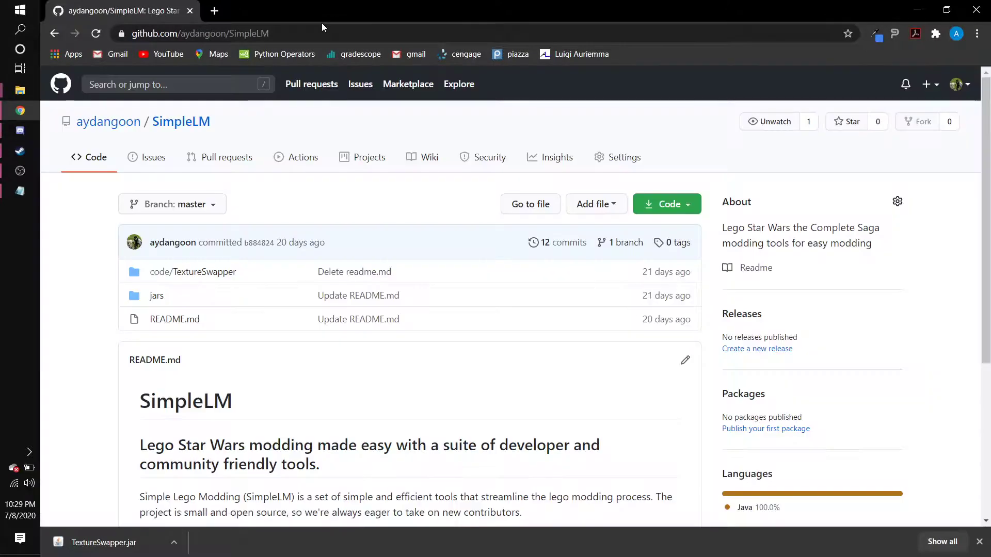
# Browse the SimpleLM repository into the jars folder and open the TextureSwapper.jar file page.
pyautogui.scroll(-1, 294, 216)
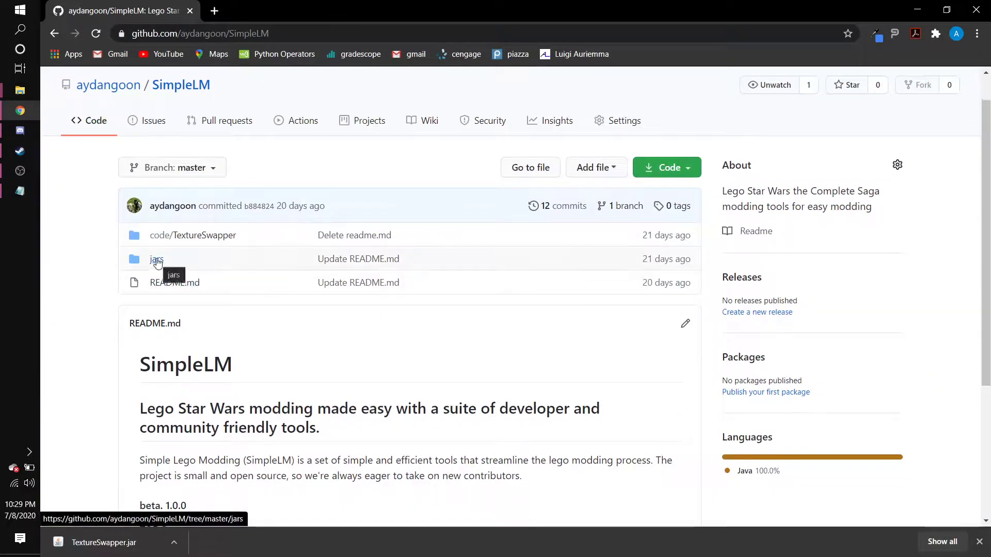
pyautogui.click(157, 263)
pyautogui.scroll(-1, 251, 282)
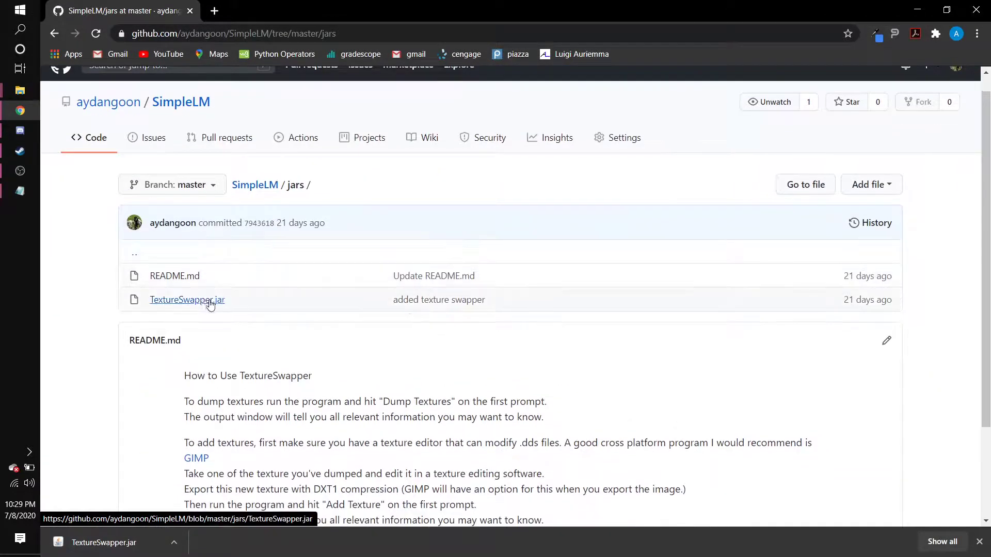
pyautogui.click(209, 300)
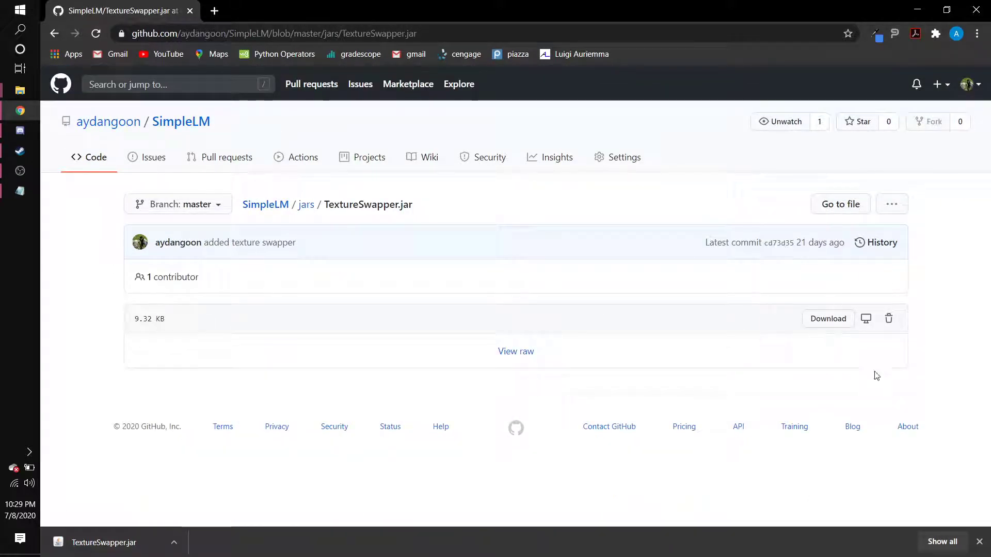
# Open the texture demo folder on the desktop that holds the TextureSwapper program.
pyautogui.click(979, 541)
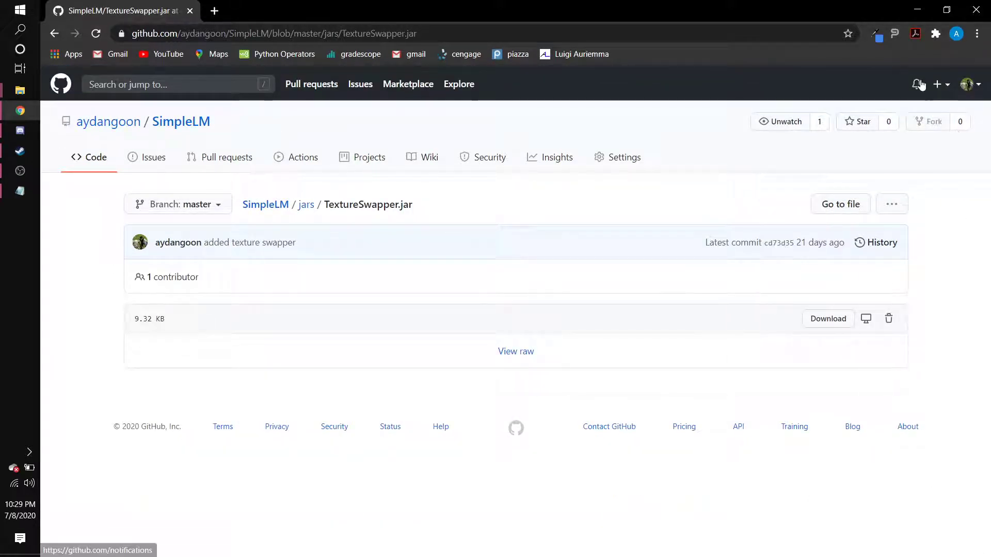
pyautogui.click(917, 9)
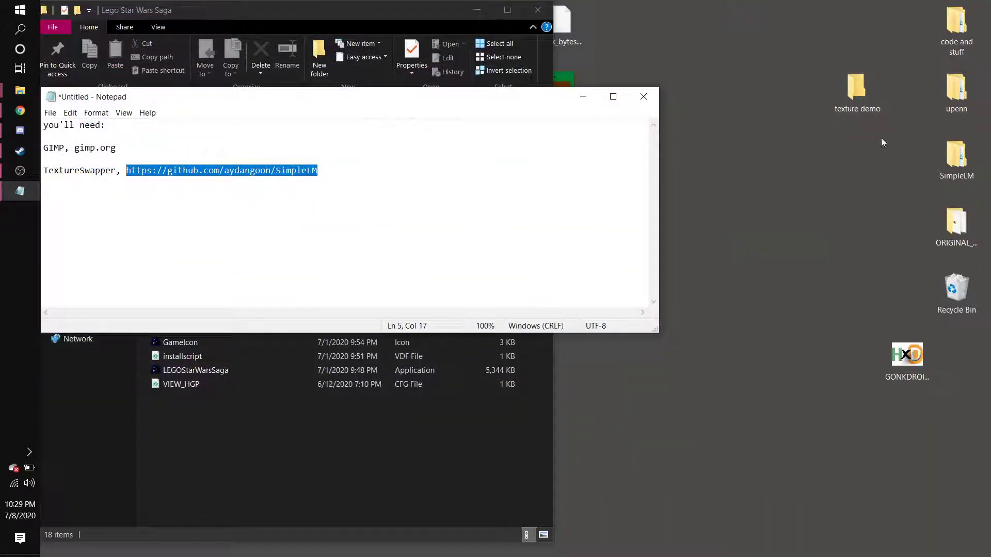
pyautogui.click(583, 96)
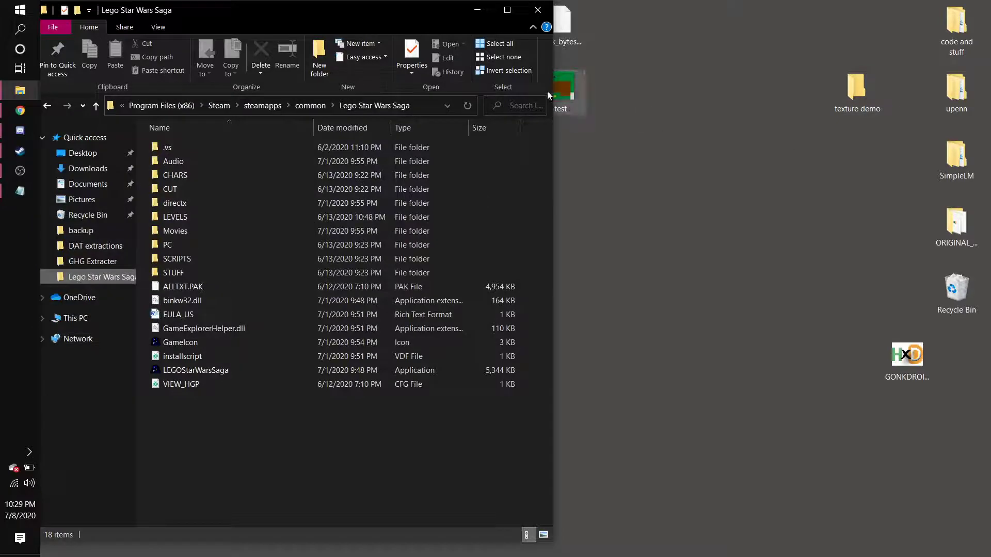
pyautogui.click(859, 84)
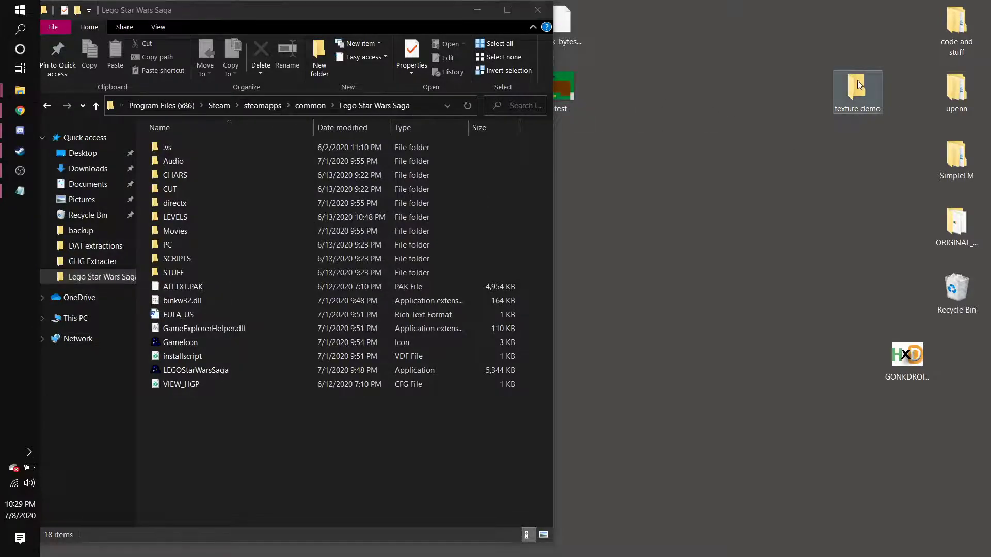
pyautogui.doubleClick(857, 84)
pyautogui.moveTo(527, 50); pyautogui.dragTo(666, 32)
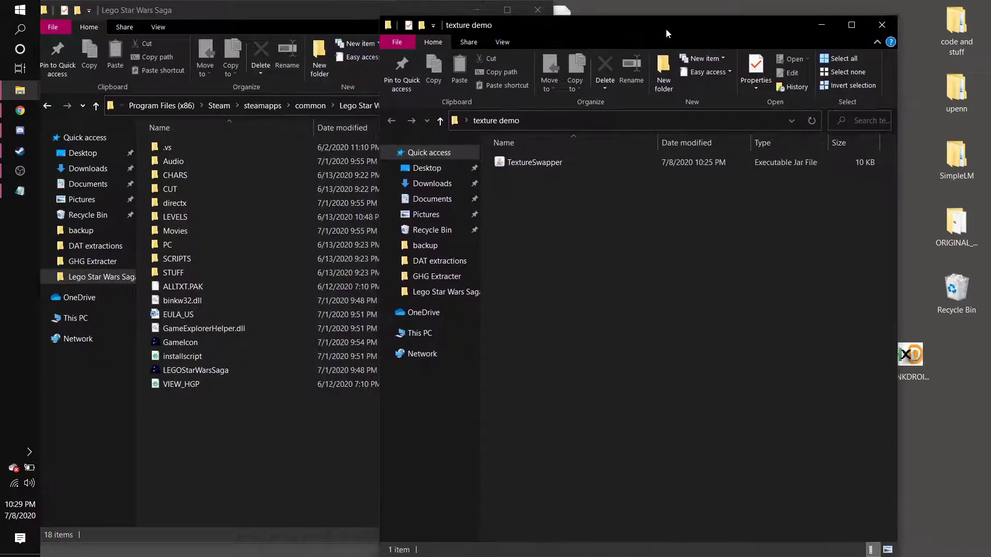
# Launch TextureSwapper and choose Dump Textures to start selecting a character file.
pyautogui.doubleClick(543, 162)
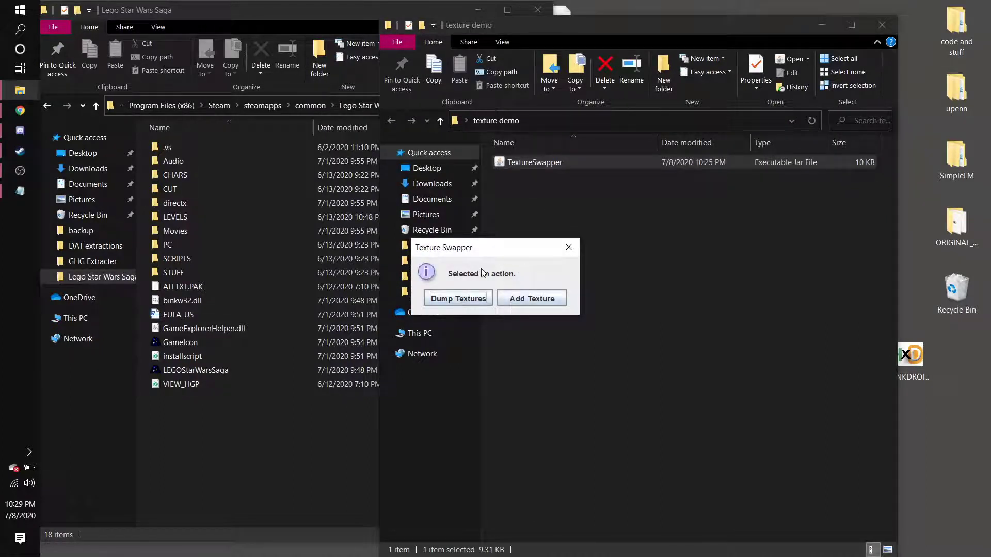
pyautogui.click(448, 300)
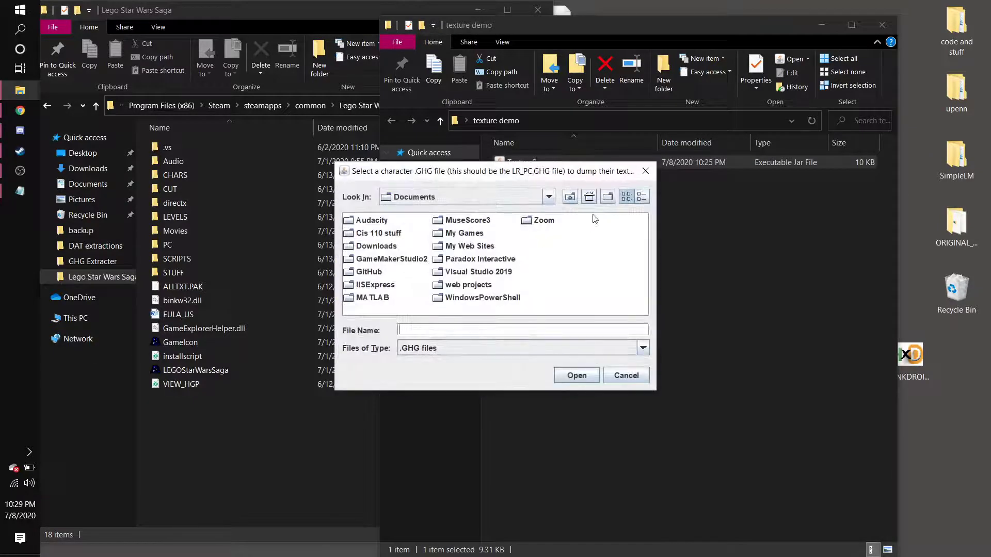
pyautogui.click(570, 198)
pyautogui.click(569, 197)
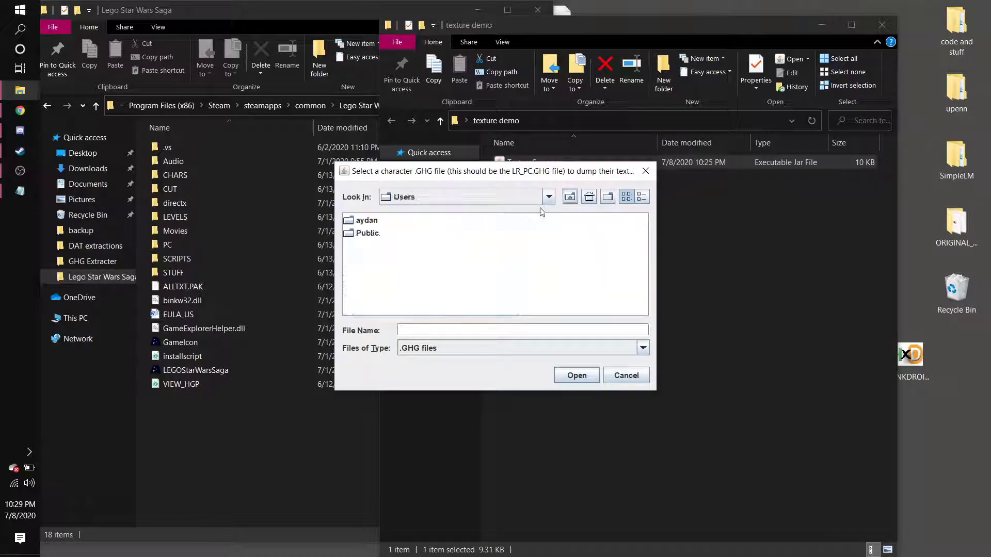
pyautogui.click(569, 198)
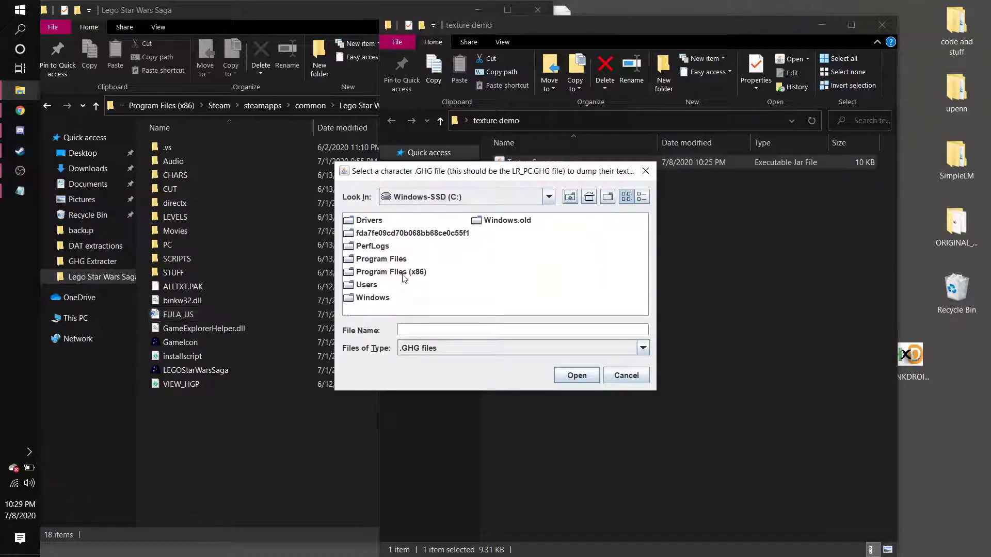
# Browse to the Lego Star Wars Saga CHARS/ANAKIN_BOY folder and open ANAKIN_BOY_LR_PC.GHG for dumping.
pyautogui.doubleClick(400, 272)
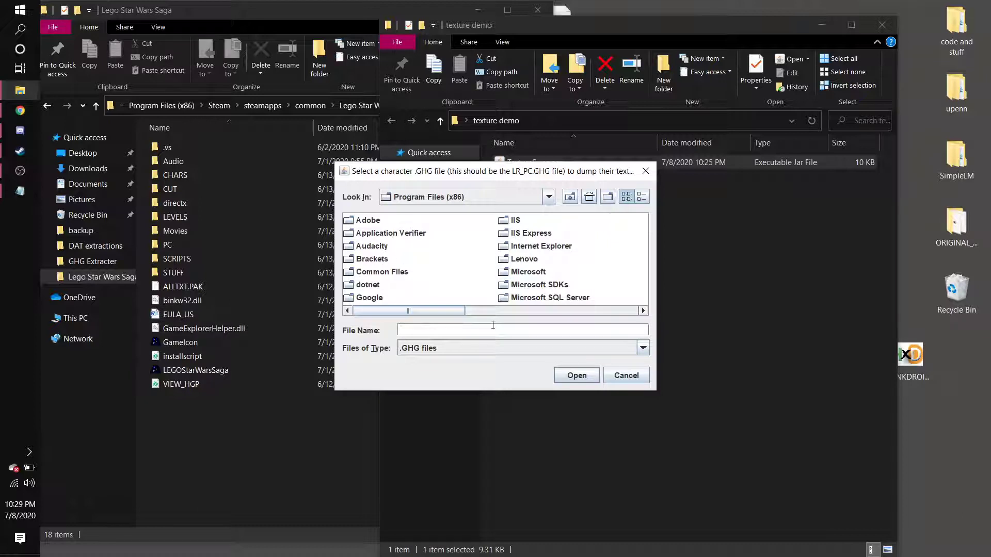
pyautogui.moveTo(423, 313); pyautogui.dragTo(543, 308)
pyautogui.doubleClick(509, 259)
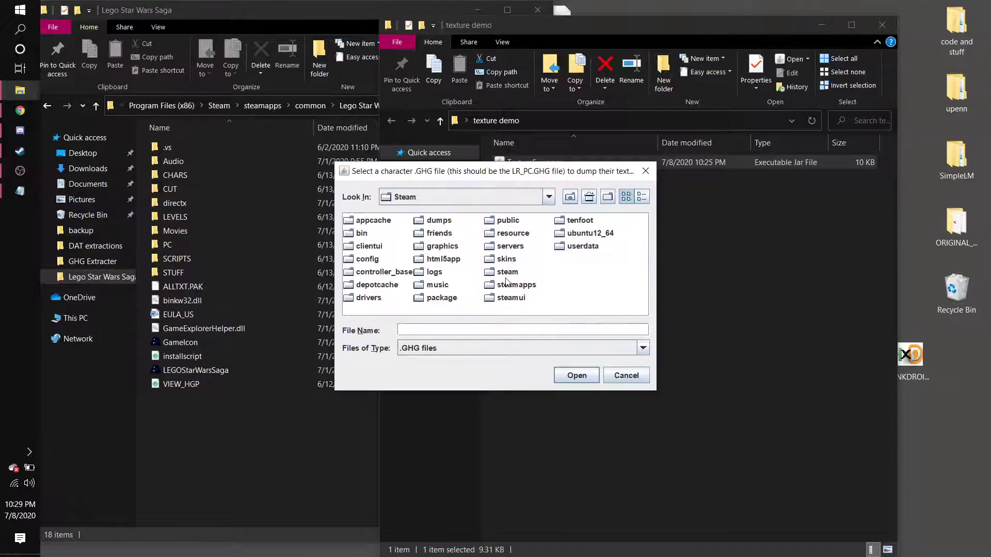
pyautogui.doubleClick(507, 283)
pyautogui.click(376, 222)
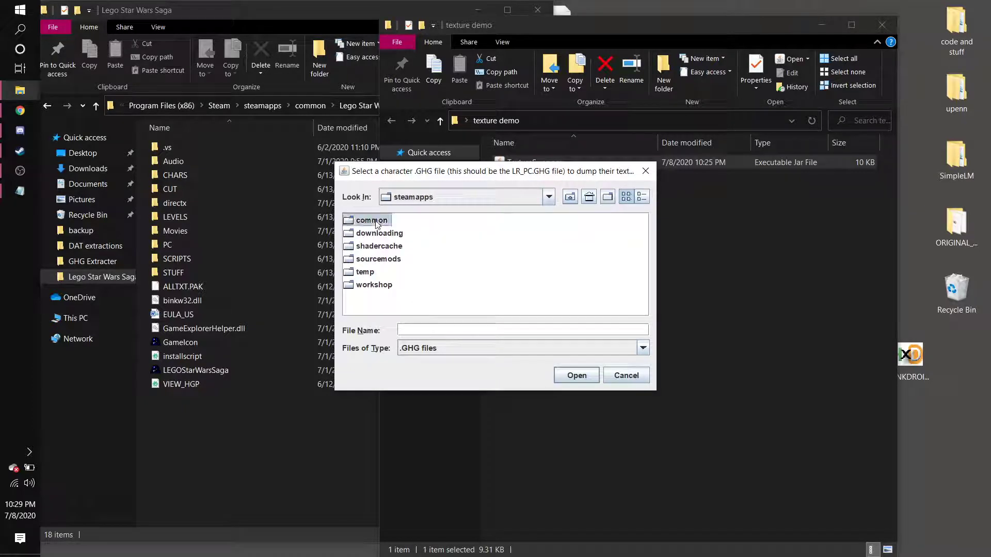
pyautogui.doubleClick(376, 222)
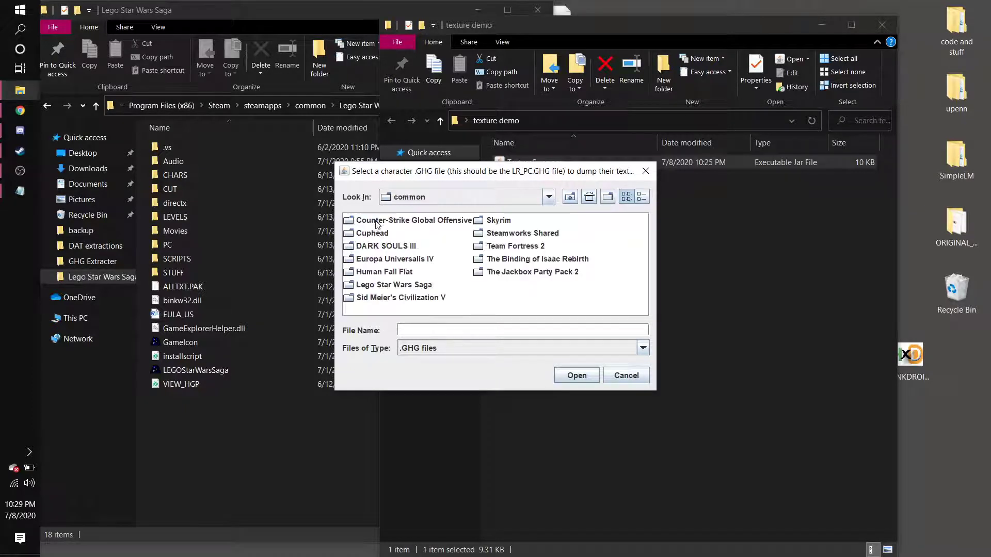
pyautogui.doubleClick(393, 284)
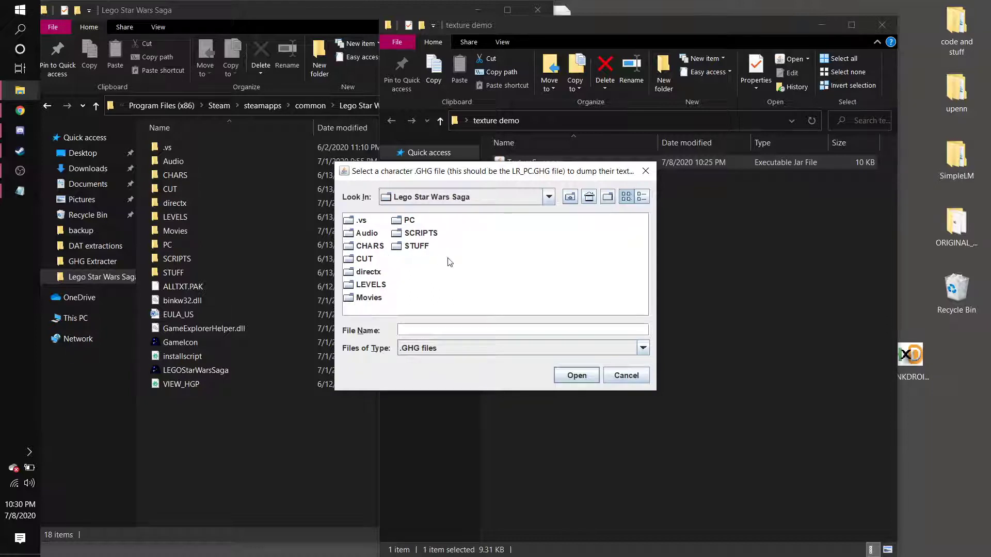
pyautogui.doubleClick(375, 246)
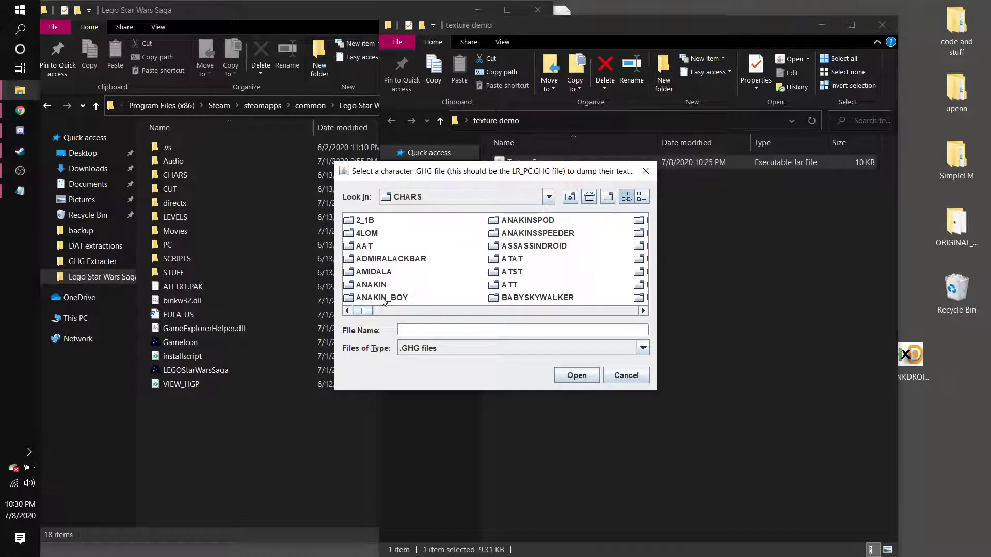
pyautogui.doubleClick(383, 299)
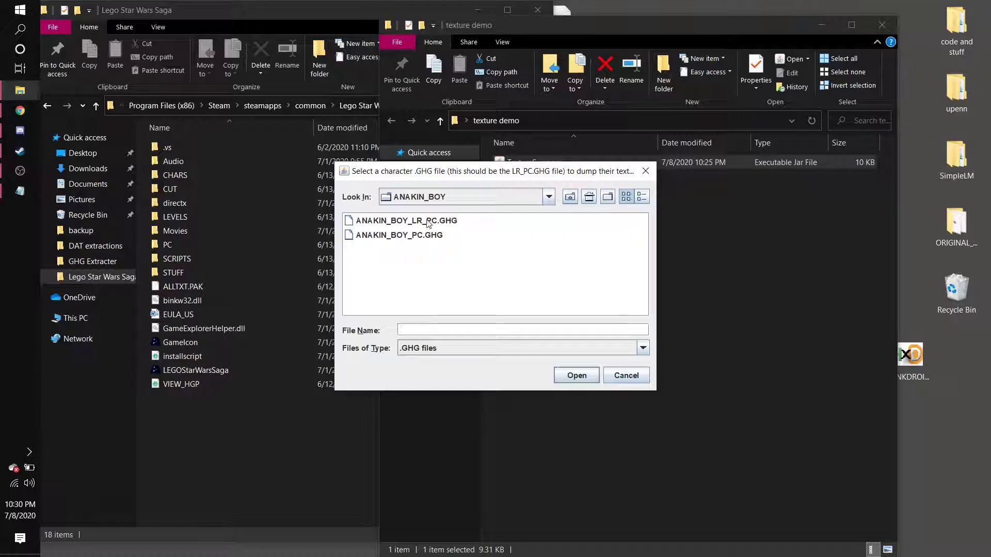
pyautogui.doubleClick(406, 221)
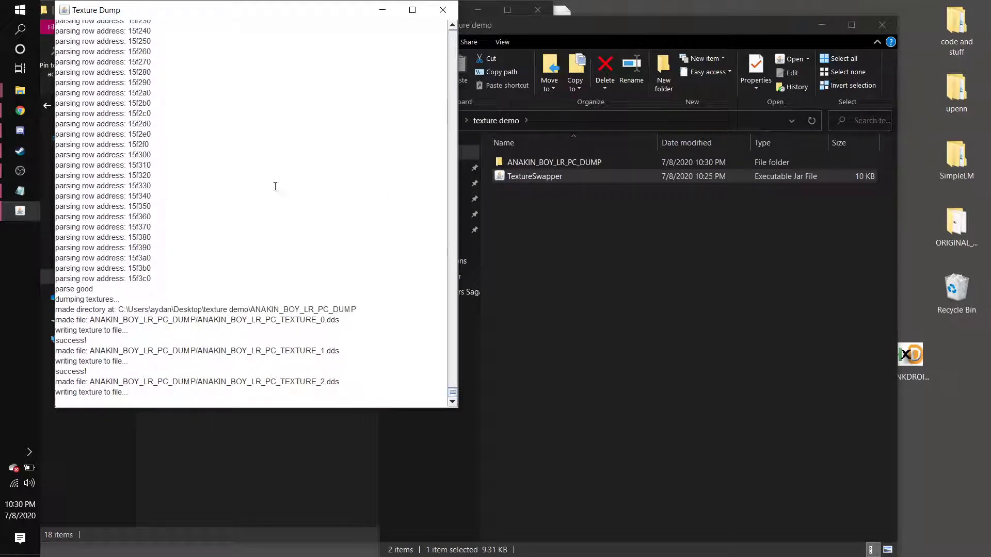
# Open the ANAKIN_BOY_LR_PC_DUMP folder and close the Texture Dump log window.
pyautogui.click(612, 228)
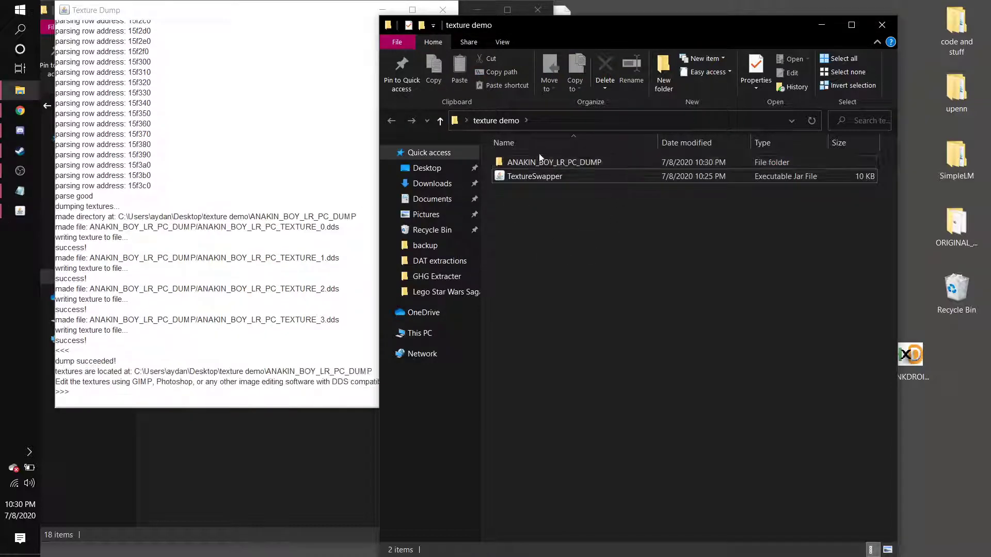
pyautogui.doubleClick(583, 161)
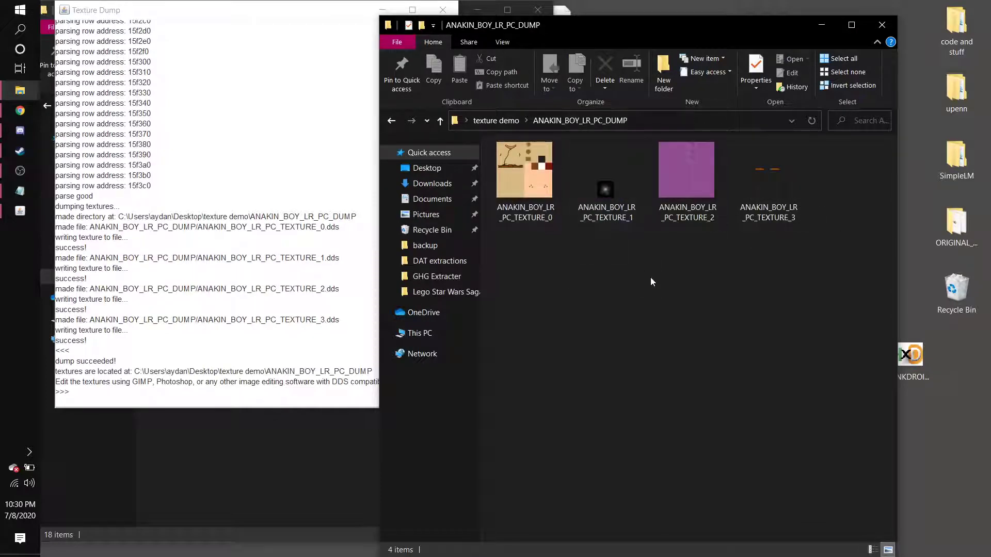
pyautogui.click(344, 13)
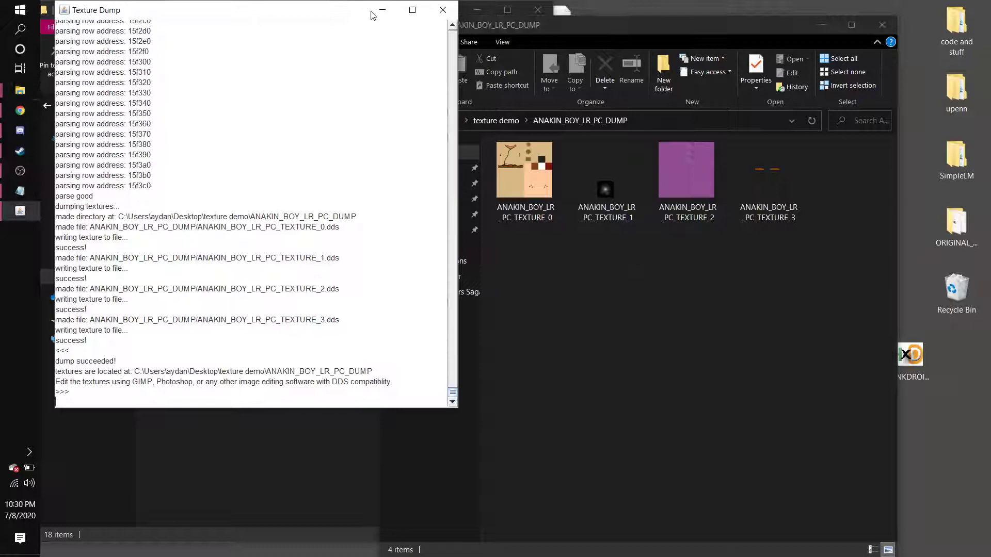
pyautogui.click(442, 10)
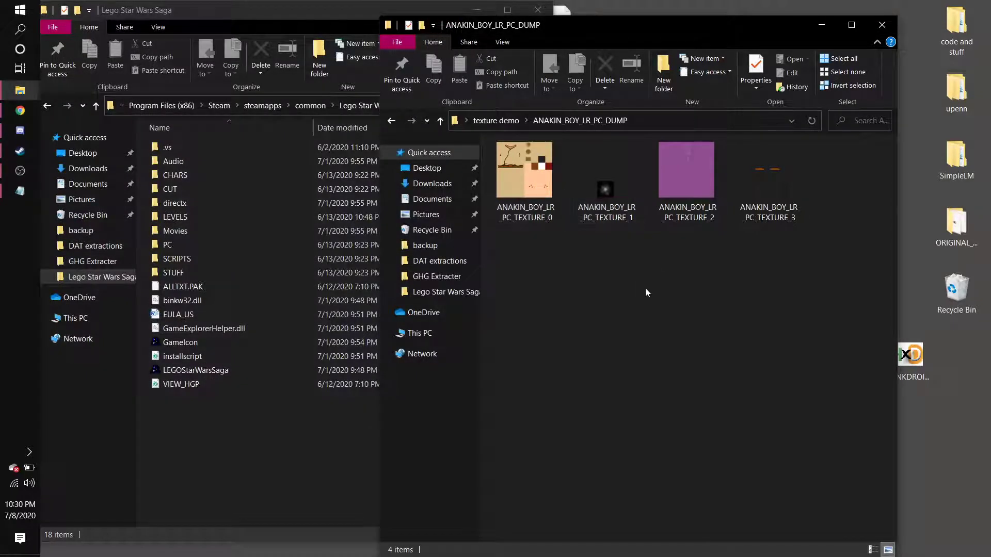
# Open ANAKIN_BOY_LR_PC_TEXTURE_0 in GIMP and accept the Load DDS options.
pyautogui.rightClick(507, 178)
pyautogui.moveTo(581, 254)
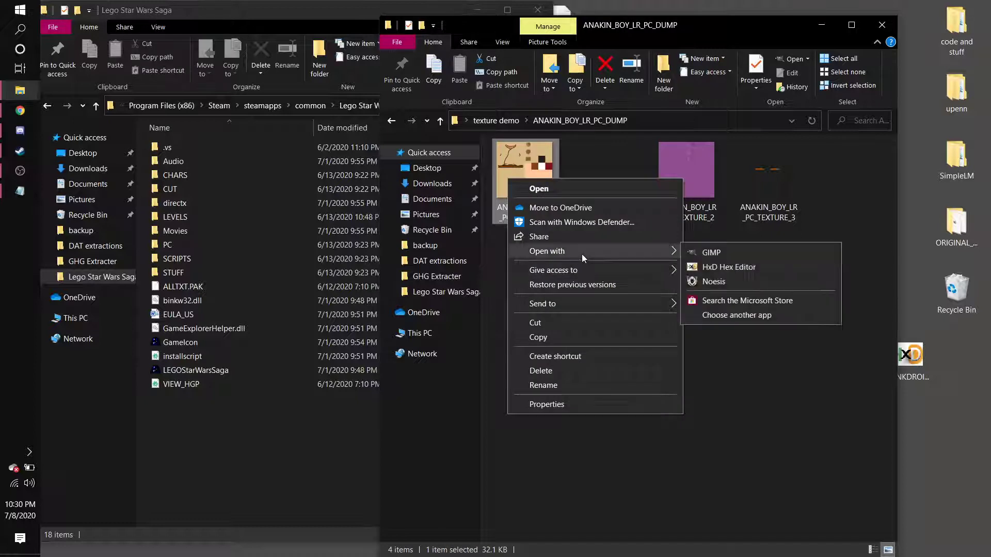
pyautogui.click(736, 255)
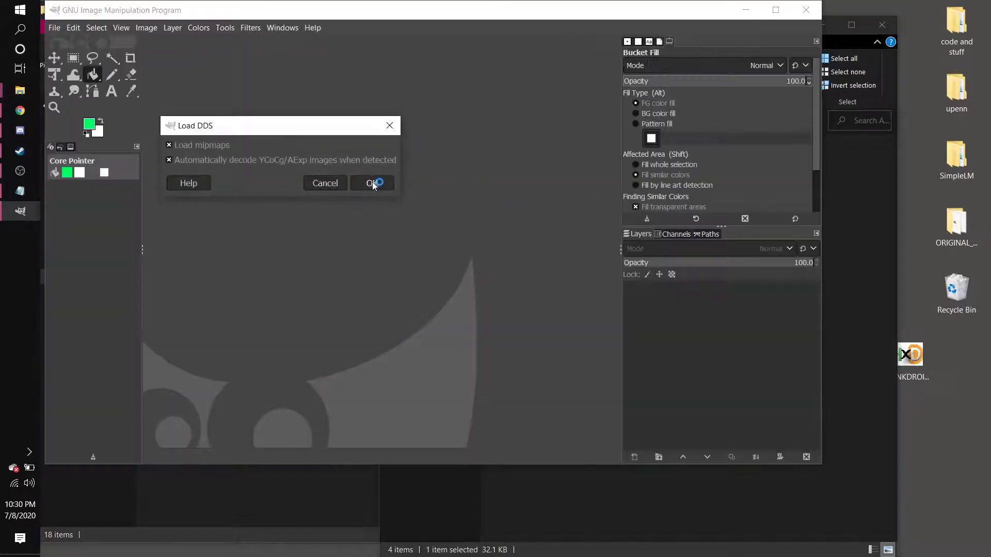
pyautogui.click(373, 183)
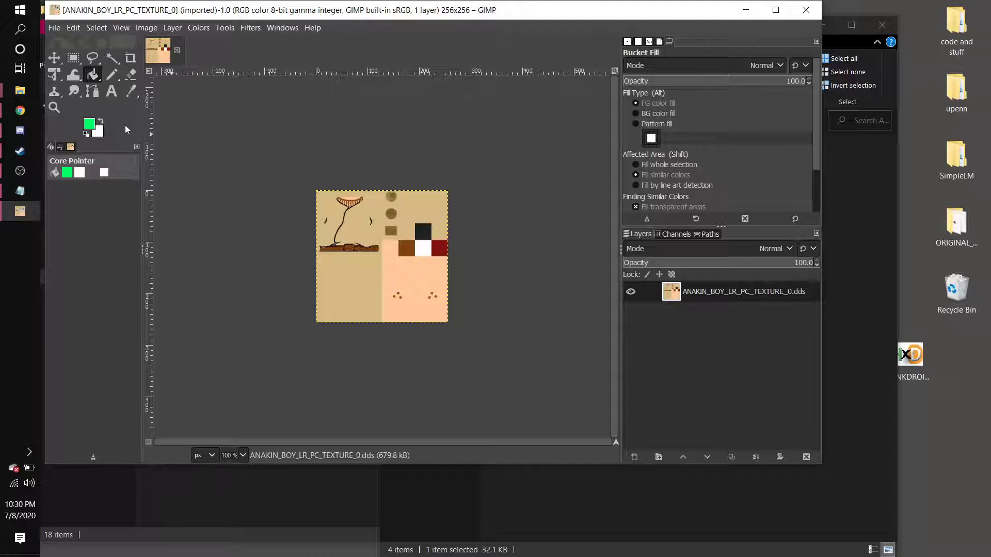
# Bucket fill the lower-left tan area of the texture with green.
pyautogui.click(346, 261)
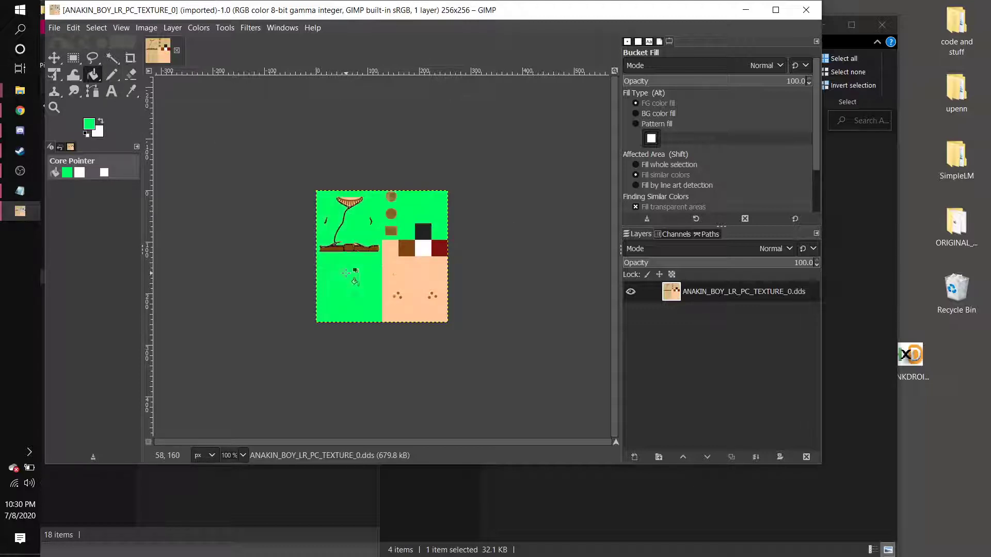
# Bucket fill the lower-right tan area of the texture with green.
pyautogui.click(419, 292)
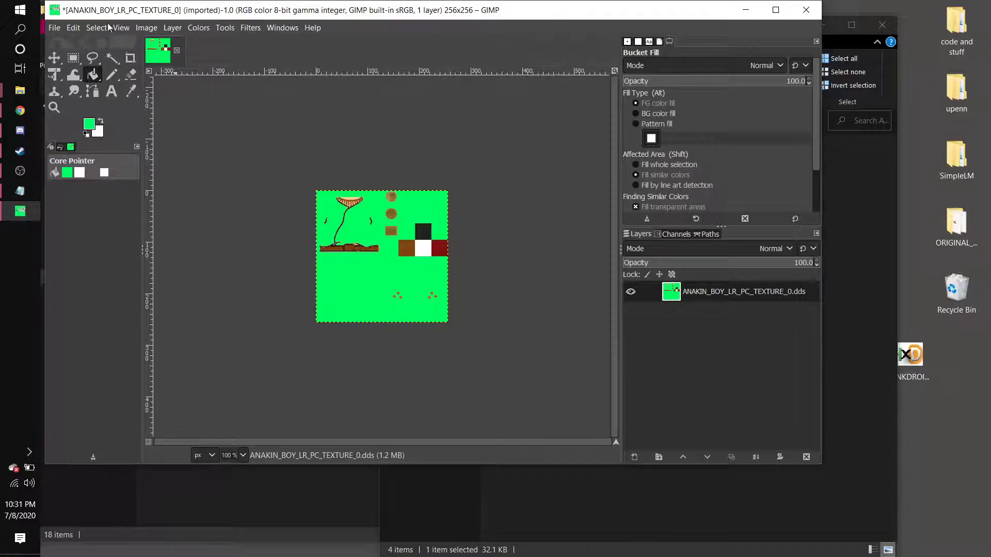
# Open the export dialog for the texture and rename the file to texture0.dds.
pyautogui.click(51, 30)
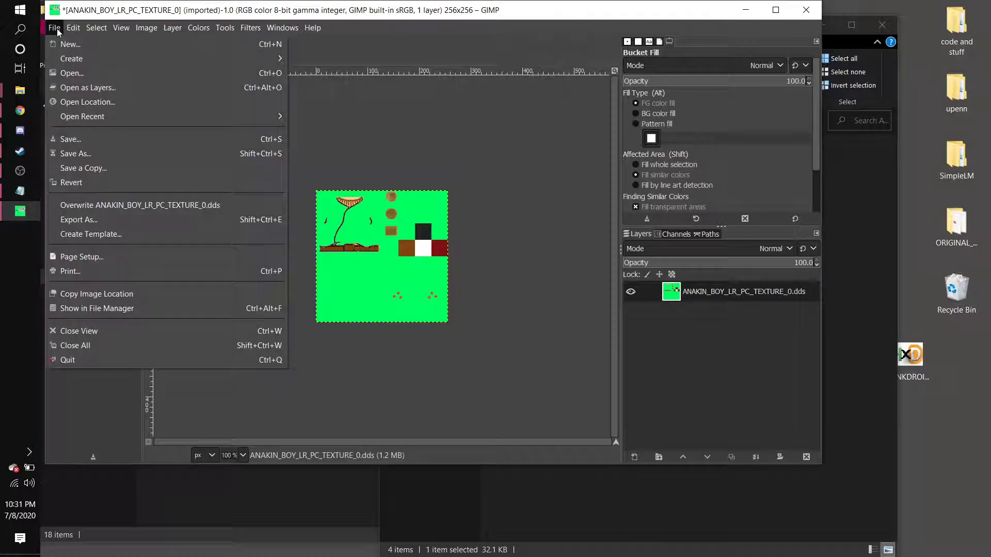
pyautogui.click(114, 222)
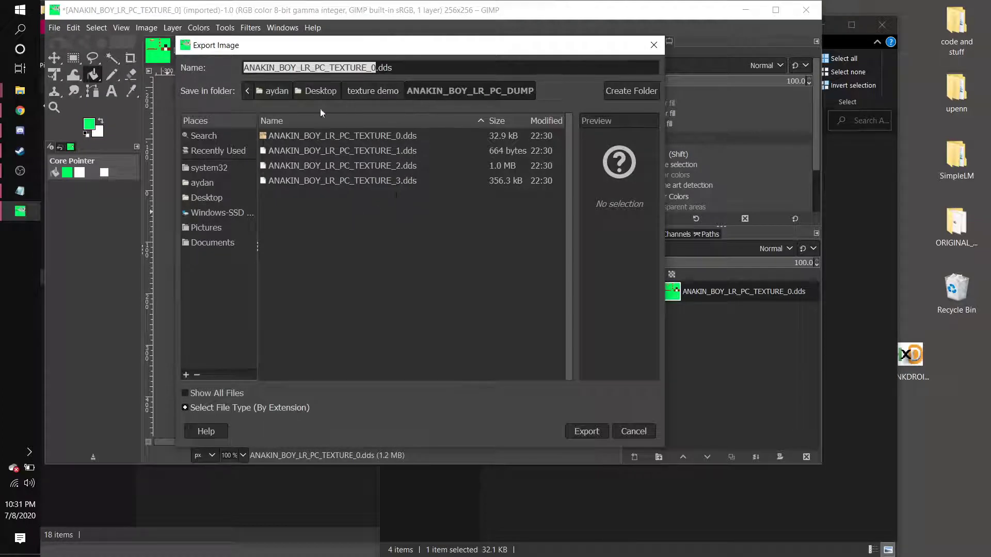
pyautogui.click(382, 92)
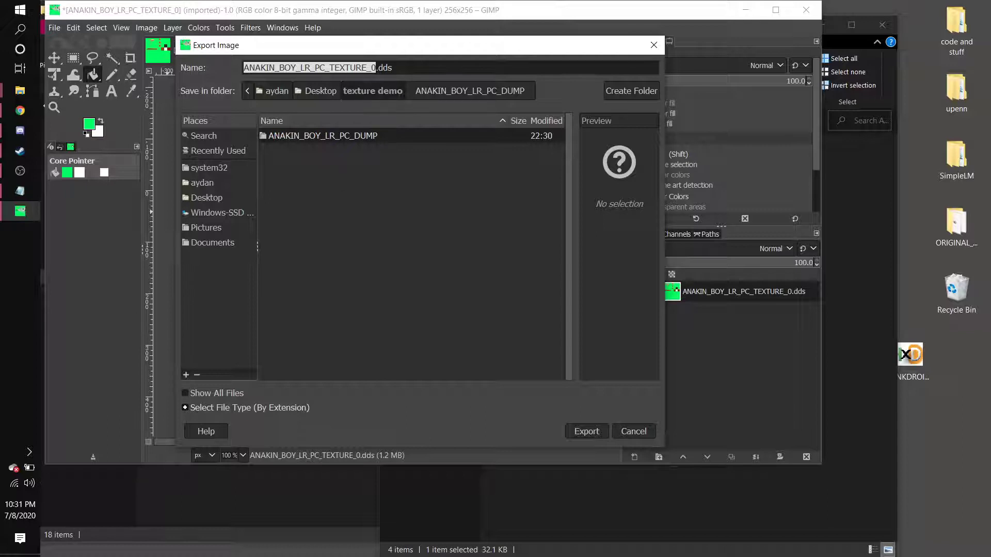
pyautogui.click(376, 68)
pyautogui.press('BackSpace')
pyautogui.press('BackSpace')
pyautogui.press('BackSpace')
pyautogui.press('BackSpace')
pyautogui.press('BackSpace')
pyautogui.press('BackSpace')
pyautogui.press('BackSpace')
pyautogui.press('BackSpace')
pyautogui.press('BackSpace')
pyautogui.press('BackSpace')
pyautogui.press('BackSpace')
pyautogui.press('BackSpace')
pyautogui.press('BackSpace')
pyautogui.press('BackSpace')
pyautogui.press('BackSpace')
pyautogui.press('BackSpace')
pyautogui.press('BackSpace')
pyautogui.press('BackSpace')
pyautogui.press('BackSpace')
pyautogui.press('BackSpace')
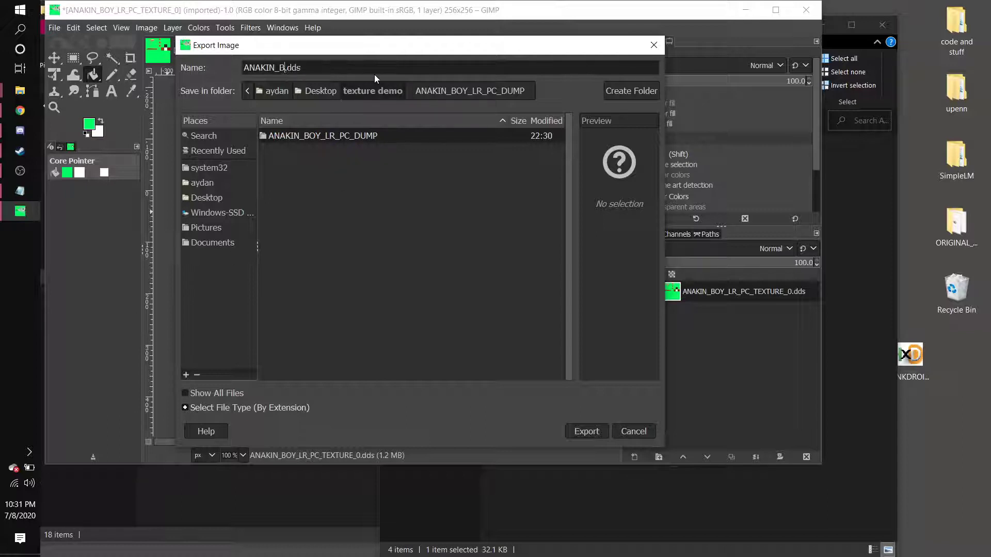
pyautogui.write('test')
pyautogui.press('BackSpace')
pyautogui.press('BackSpace')
pyautogui.write('xture0')
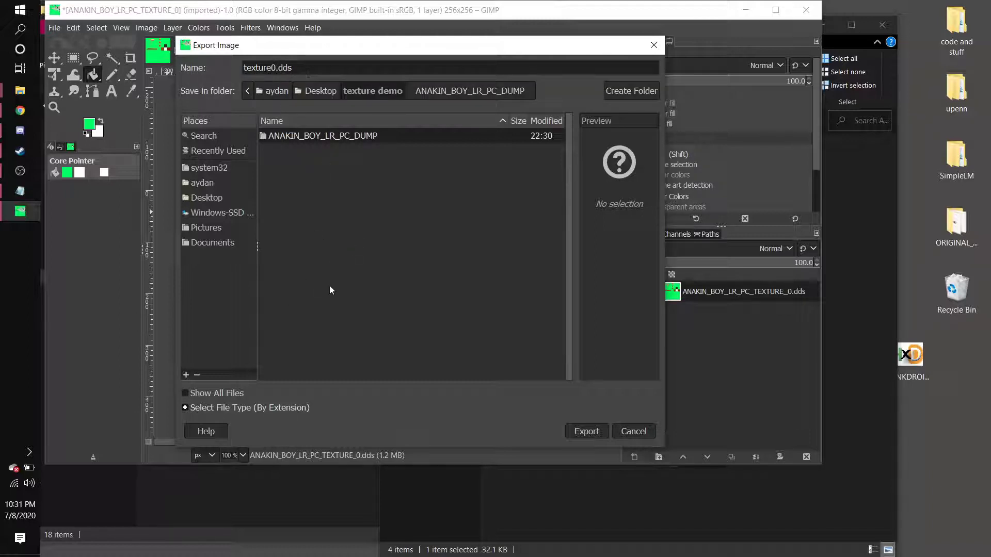
# Export texture0.dds into the ANAKIN_BOY_LR_PC_DUMP folder with BC1 / DXT1 compression.
pyautogui.click(588, 432)
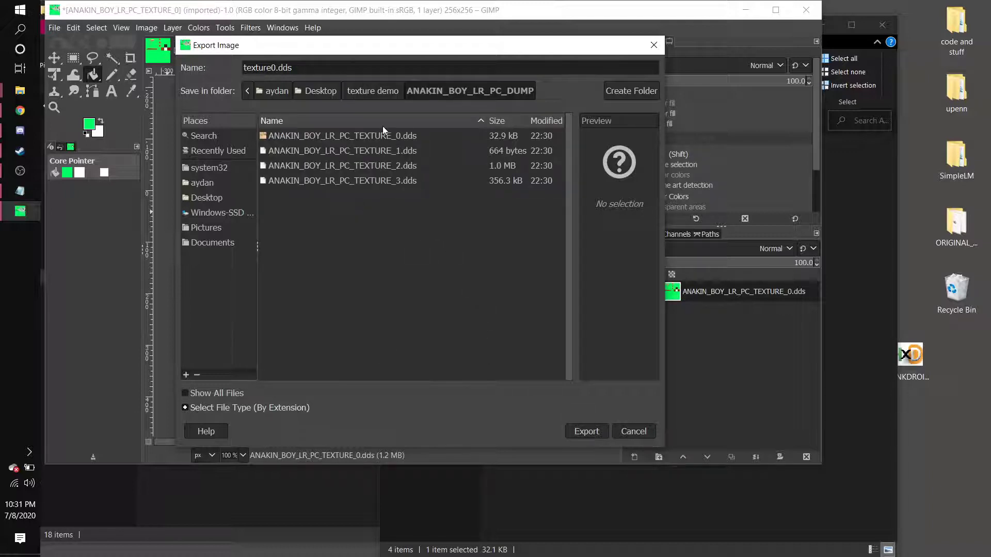
pyautogui.click(373, 90)
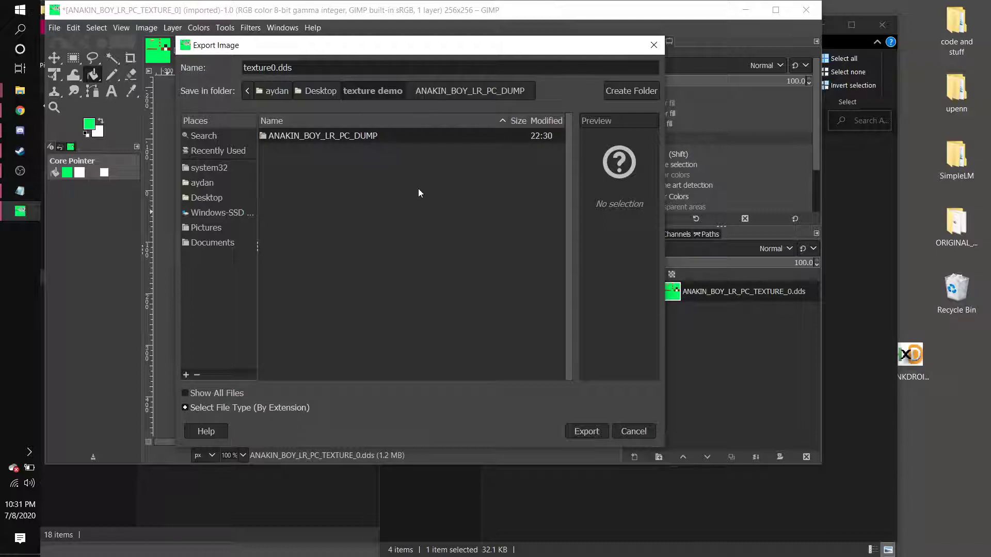
pyautogui.click(584, 431)
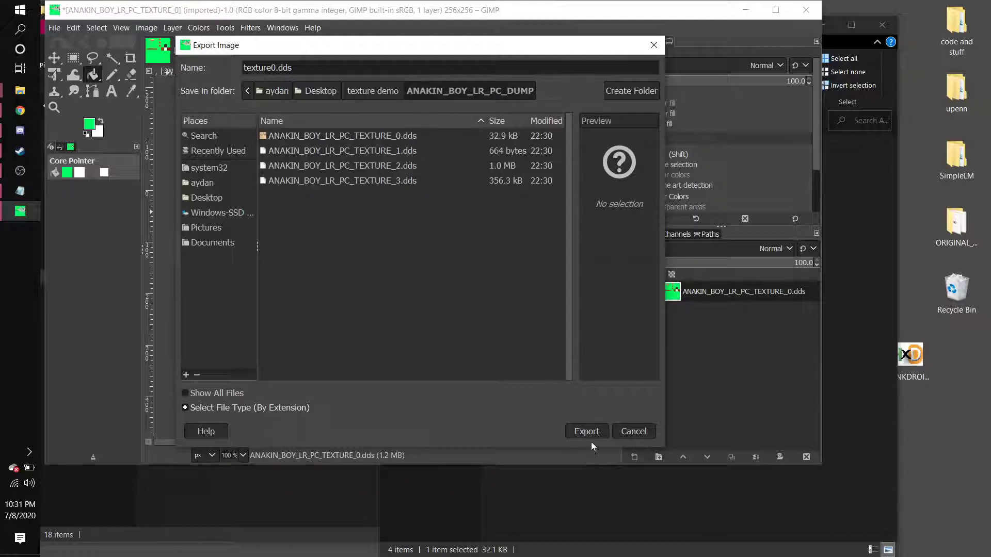
pyautogui.click(591, 432)
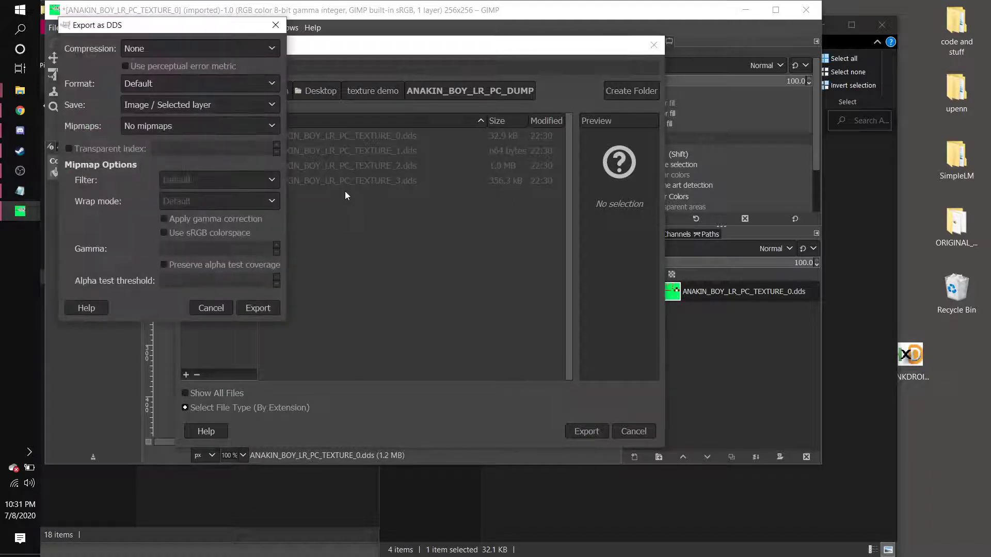
pyautogui.click(179, 48)
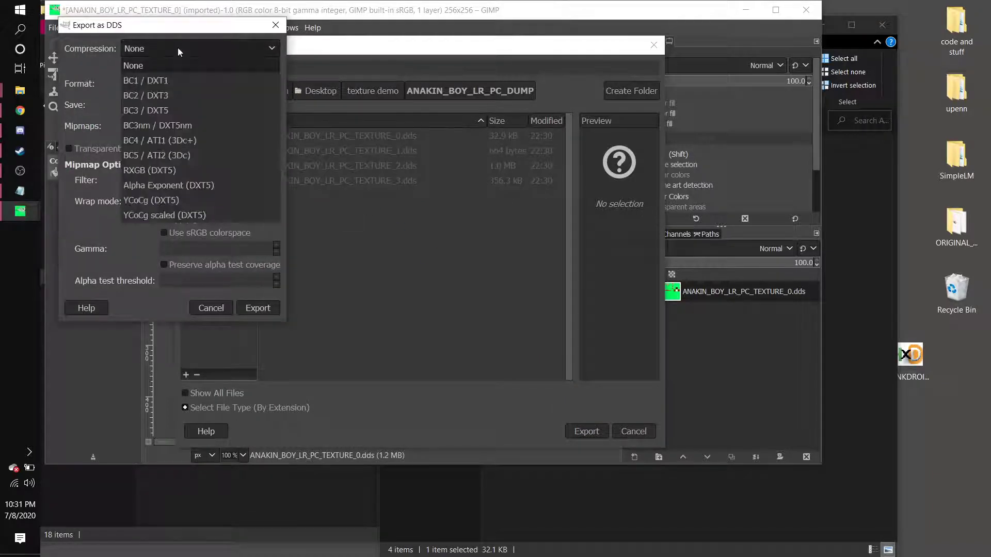
pyautogui.click(170, 81)
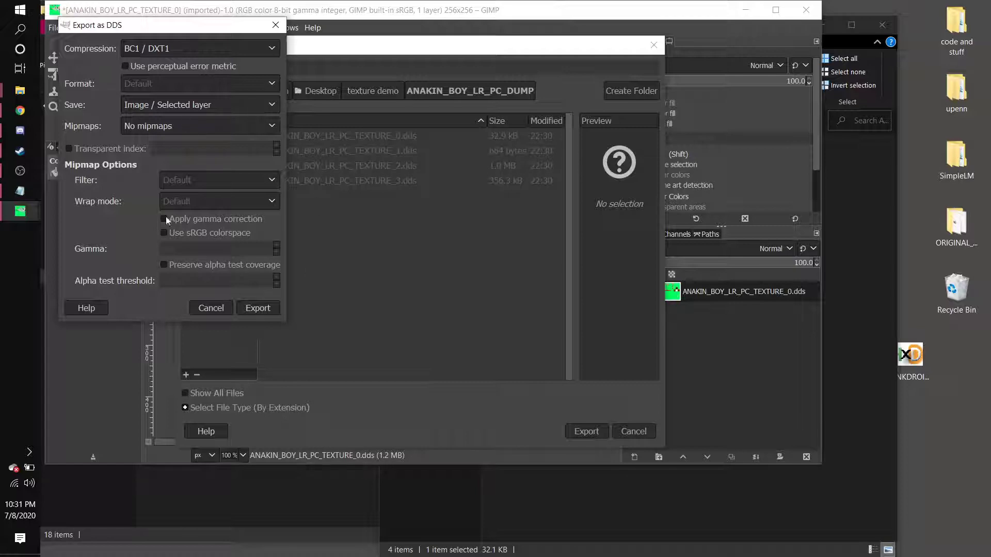
pyautogui.click(257, 308)
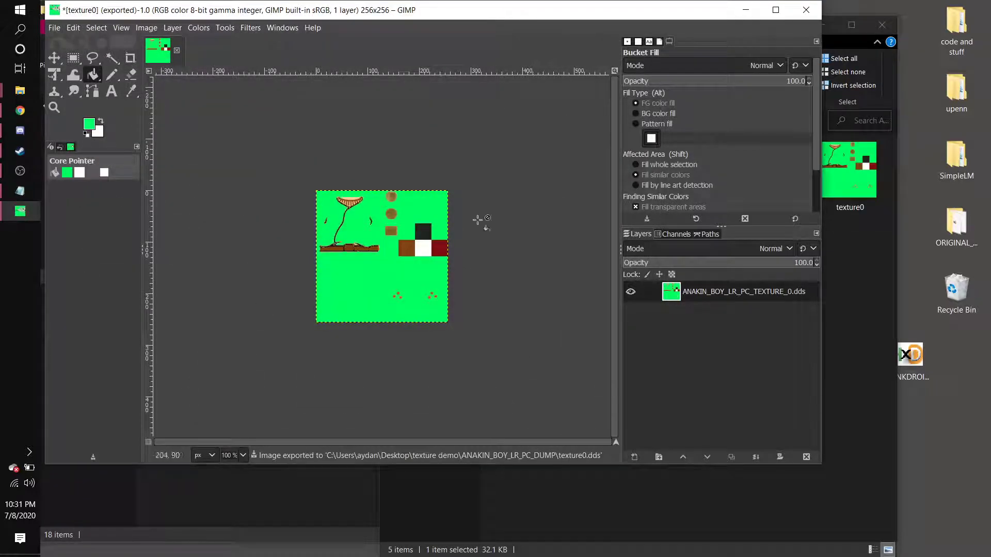
# Minimize GIMP and launch TextureSwapper from the texture demo folder.
pyautogui.click(745, 10)
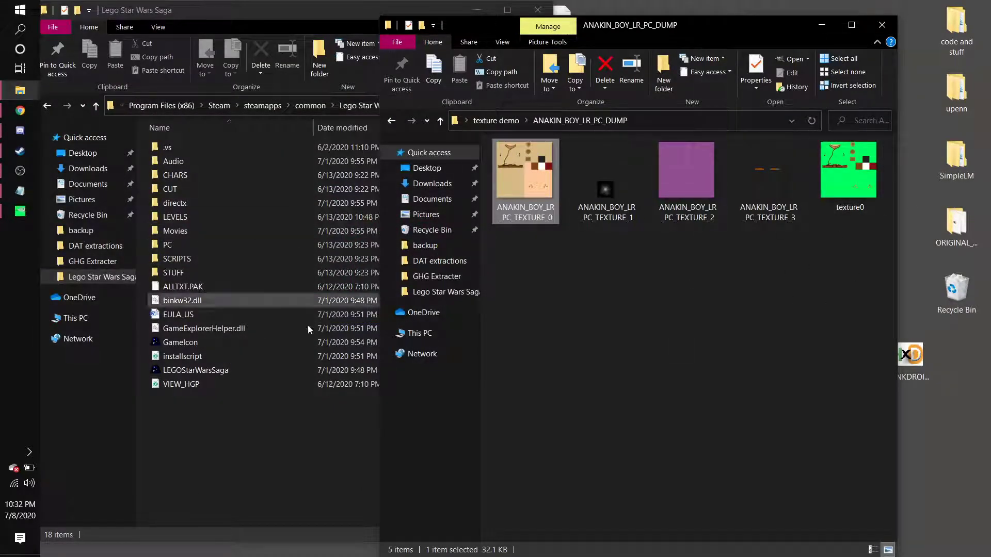
pyautogui.click(504, 125)
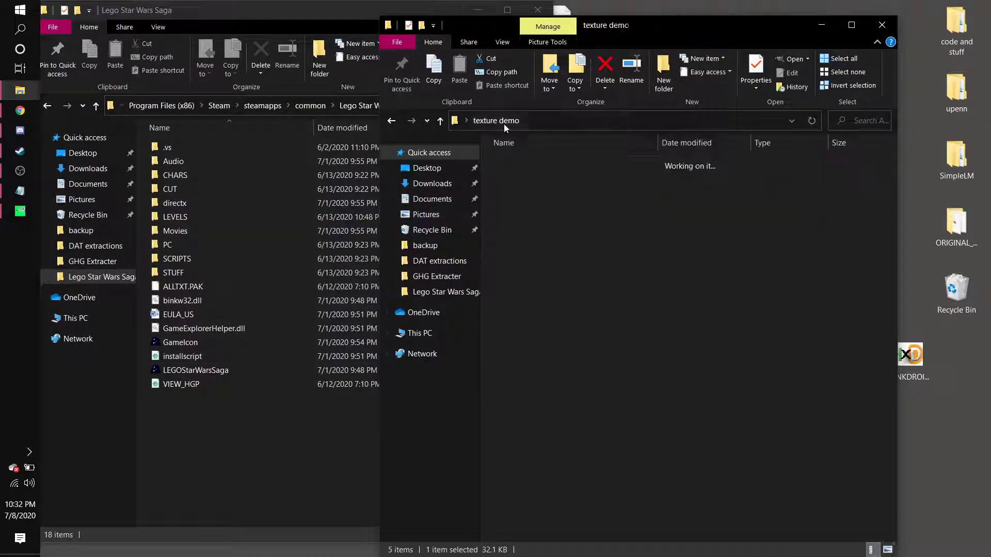
pyautogui.doubleClick(526, 177)
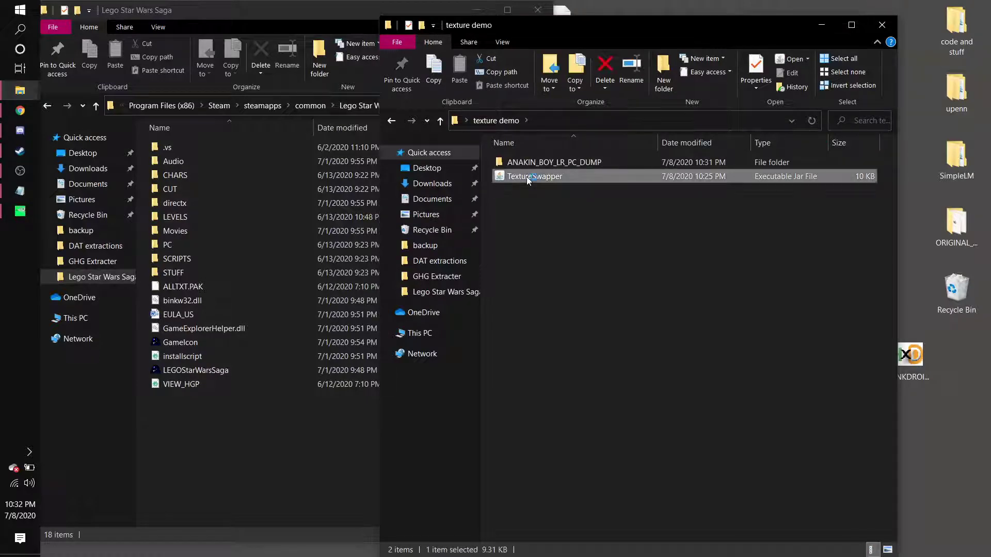
pyautogui.click(530, 300)
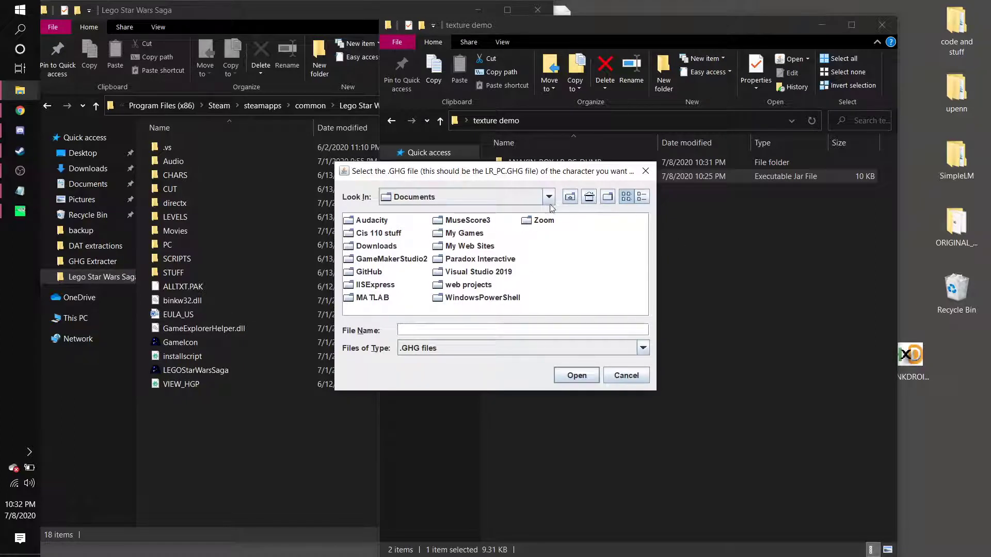
# Browse to the Lego Star Wars Saga CHARS/ANAKIN_BOY folder and open ANAKIN_BOY_LR_PC.GHG.
pyautogui.click(569, 197)
pyautogui.click(570, 197)
pyautogui.click(570, 197)
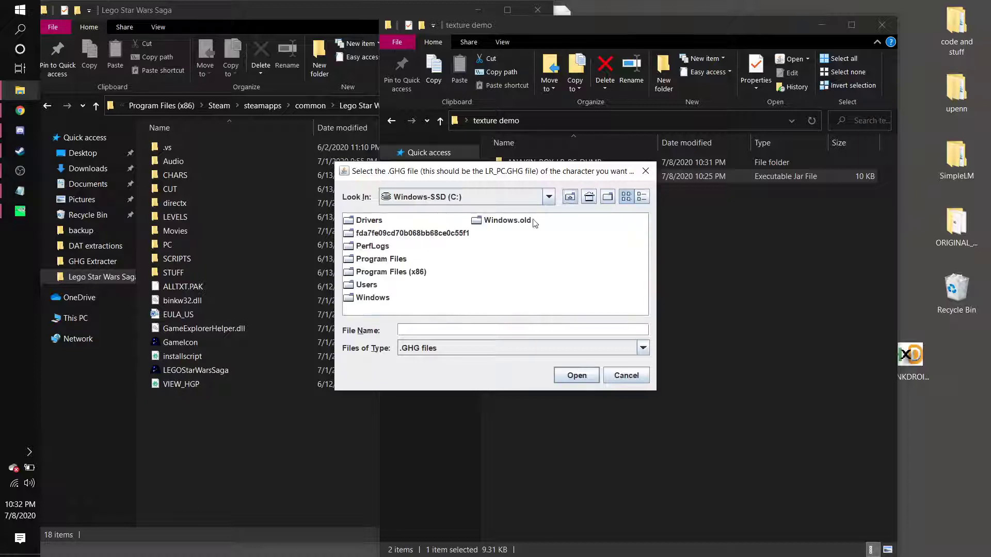
pyautogui.doubleClick(372, 277)
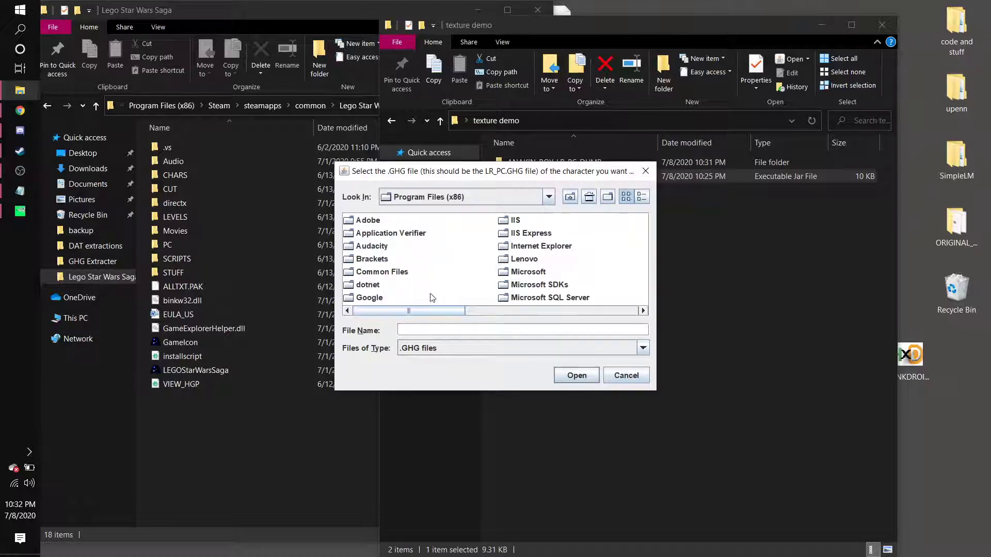
pyautogui.moveTo(399, 310); pyautogui.dragTo(534, 315)
pyautogui.doubleClick(483, 263)
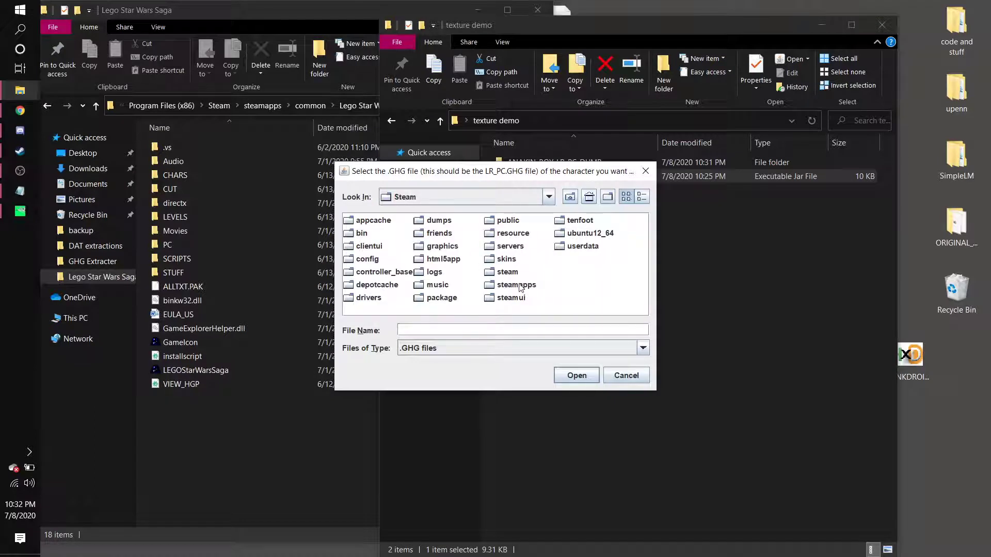
pyautogui.doubleClick(518, 285)
pyautogui.doubleClick(375, 222)
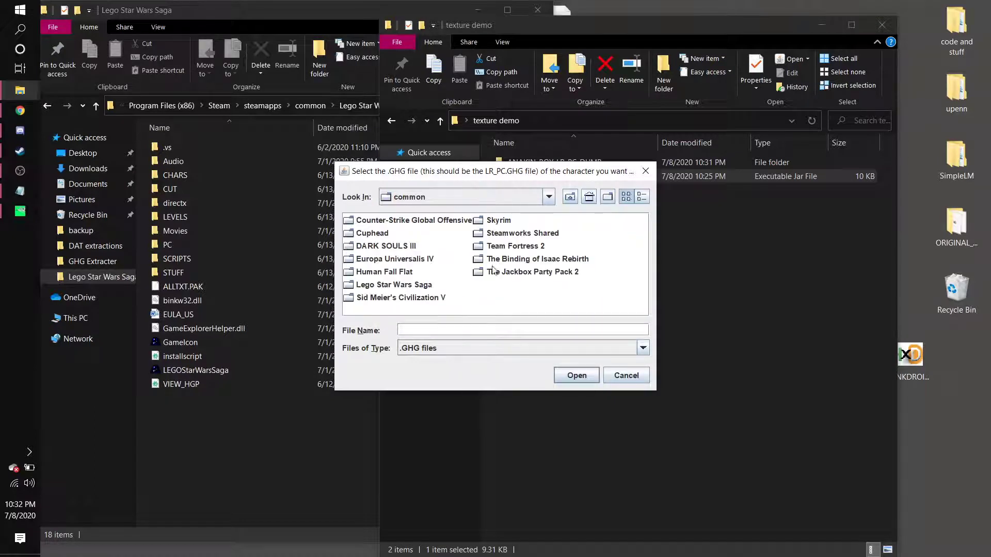
pyautogui.doubleClick(394, 285)
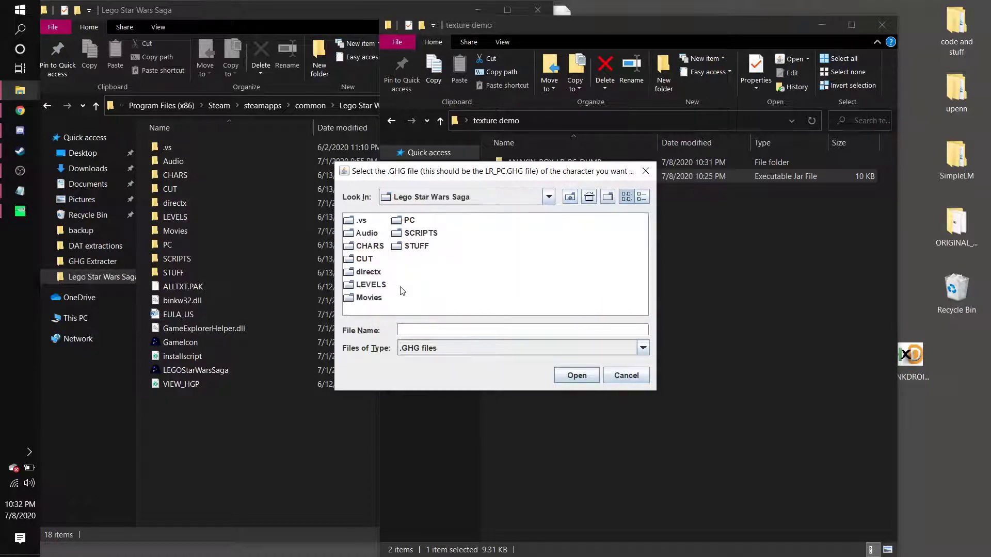
pyautogui.doubleClick(371, 247)
pyautogui.doubleClick(382, 298)
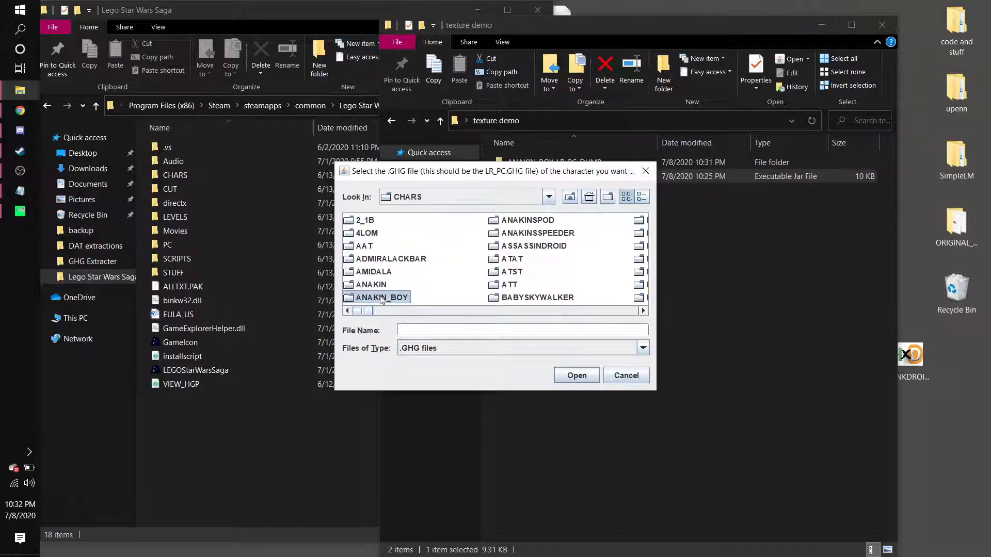
pyautogui.click(407, 220)
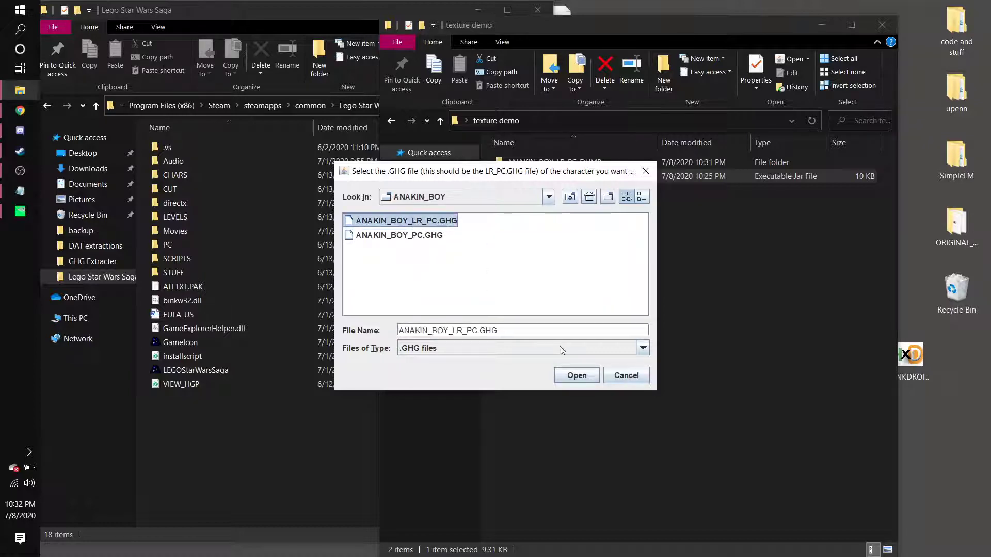
pyautogui.click(568, 375)
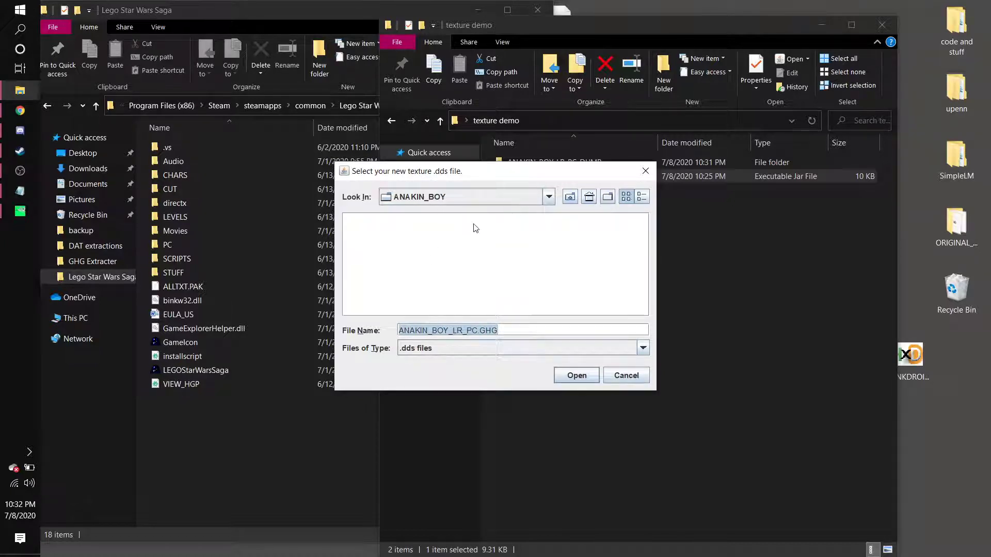
# Choose texture0.dds from the texture demo/ANAKIN_BOY_LR_PC_DUMP folder as the new texture and continue past the warning.
pyautogui.click(570, 197)
pyautogui.click(570, 197)
pyautogui.click(570, 197)
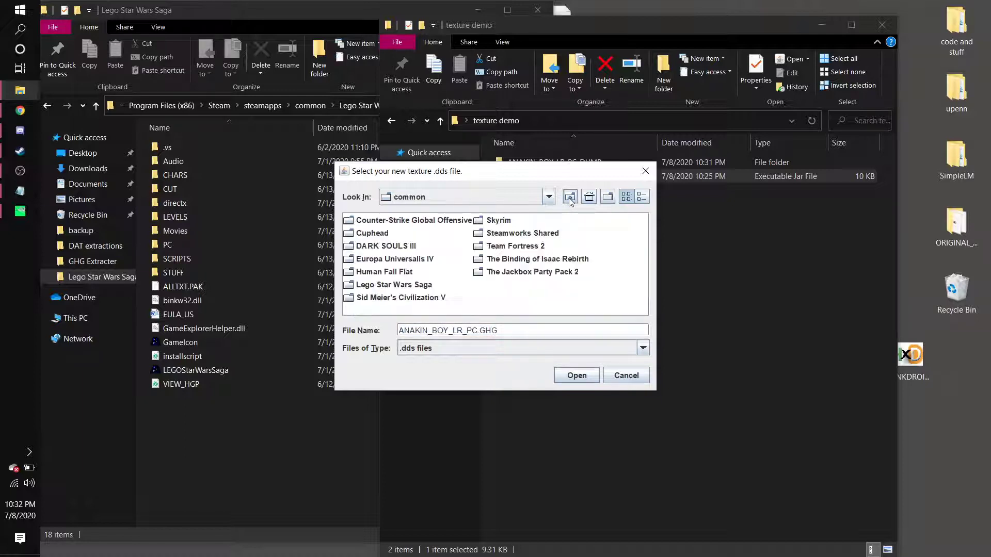
pyautogui.click(570, 197)
pyautogui.click(570, 197)
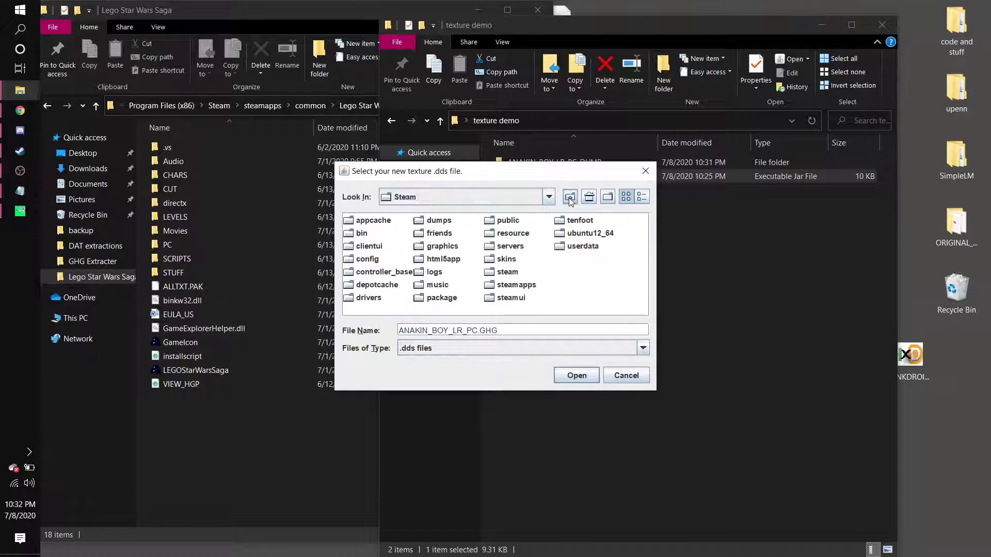
pyautogui.click(570, 196)
pyautogui.click(569, 198)
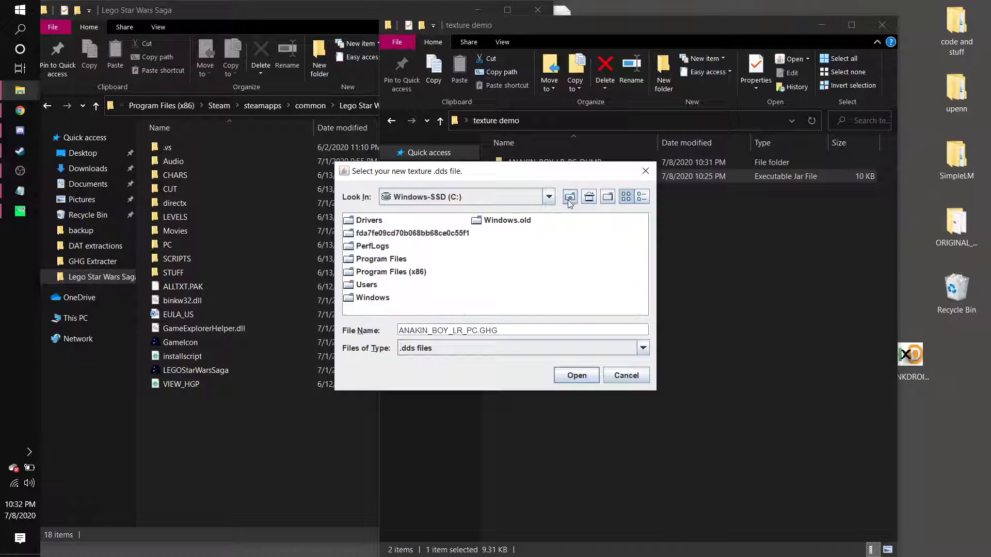
pyautogui.doubleClick(370, 284)
pyautogui.click(365, 221)
pyautogui.doubleClick(365, 221)
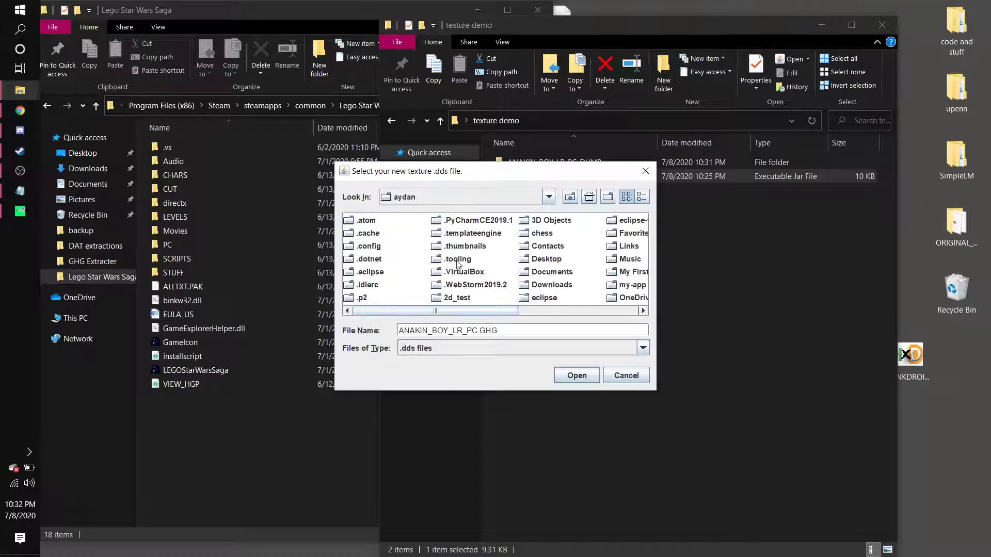
pyautogui.moveTo(414, 315); pyautogui.dragTo(454, 315)
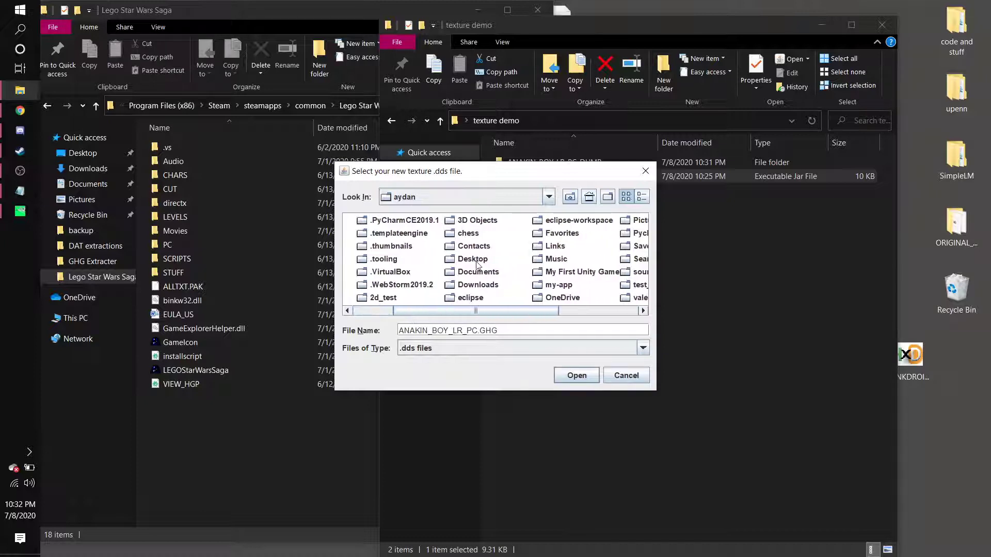
pyautogui.doubleClick(475, 260)
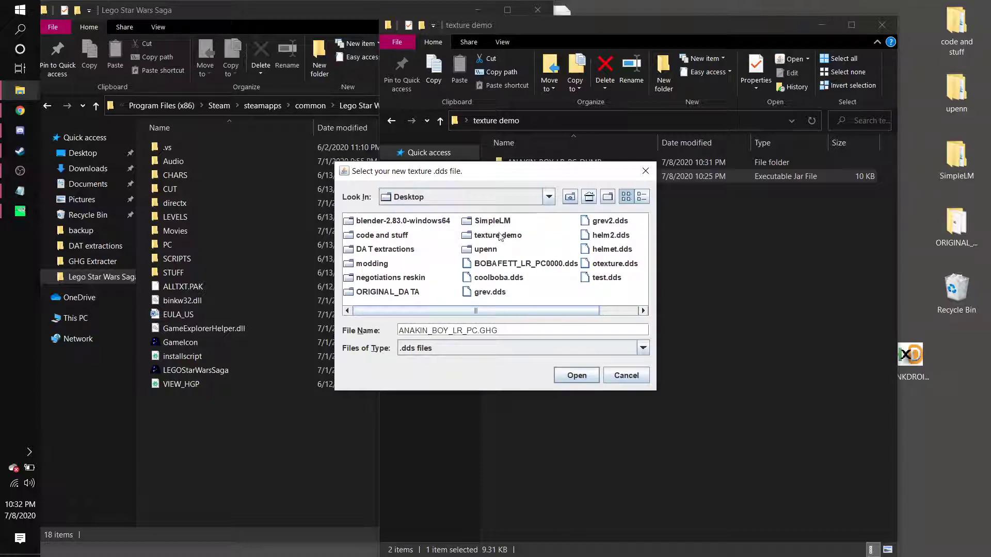
pyautogui.doubleClick(499, 236)
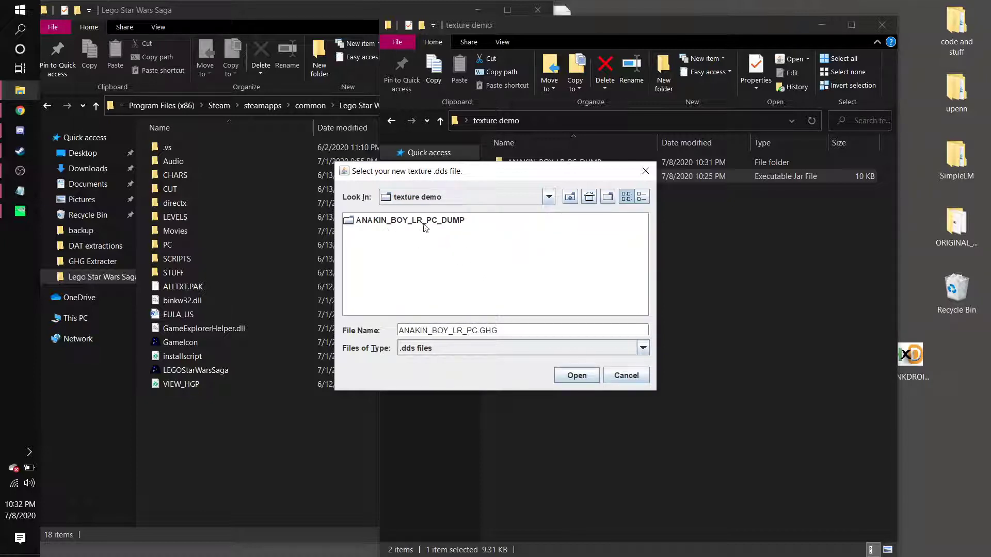
pyautogui.doubleClick(404, 227)
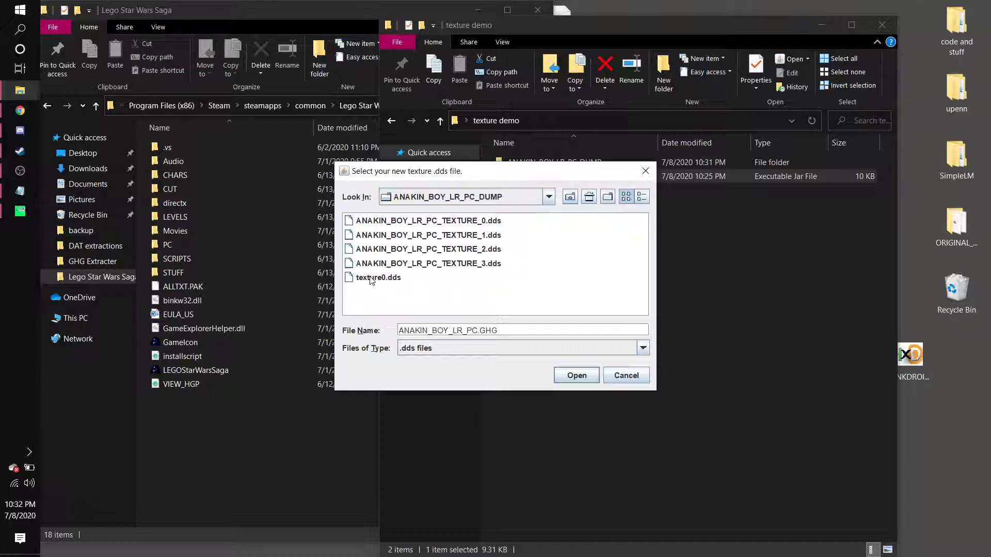
pyautogui.doubleClick(370, 278)
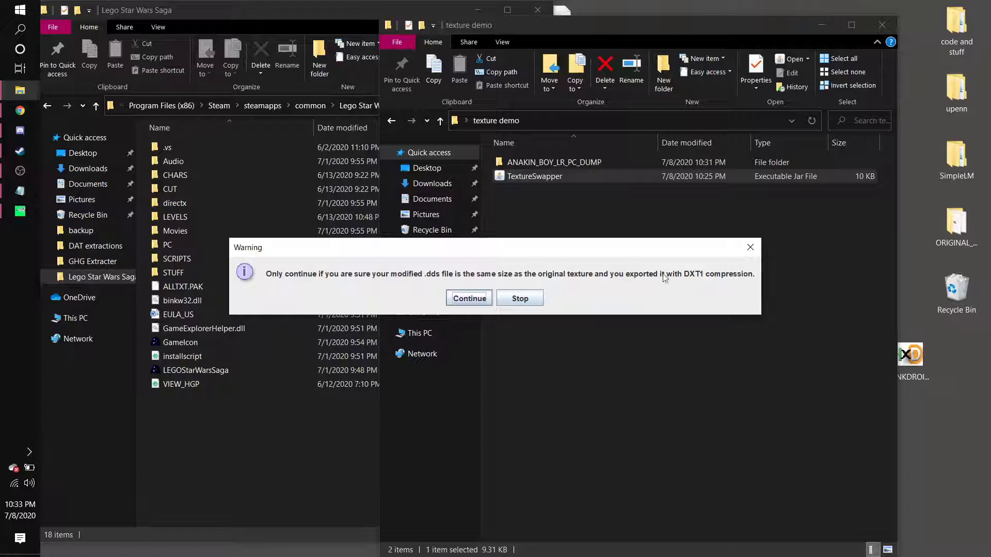
pyautogui.click(462, 299)
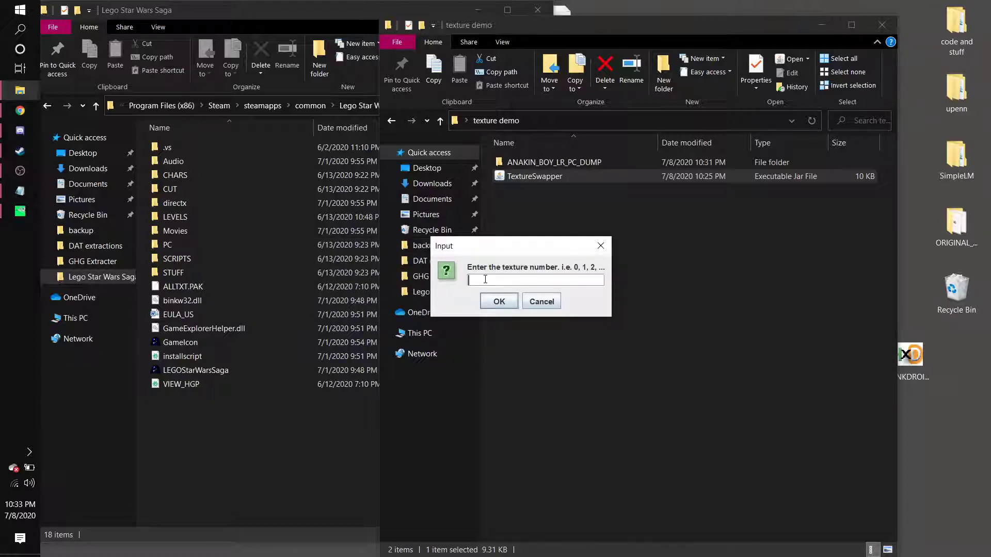
# Confirm the texture number so TextureSwapper writes the new texture into an edited GHG file.
pyautogui.click(490, 301)
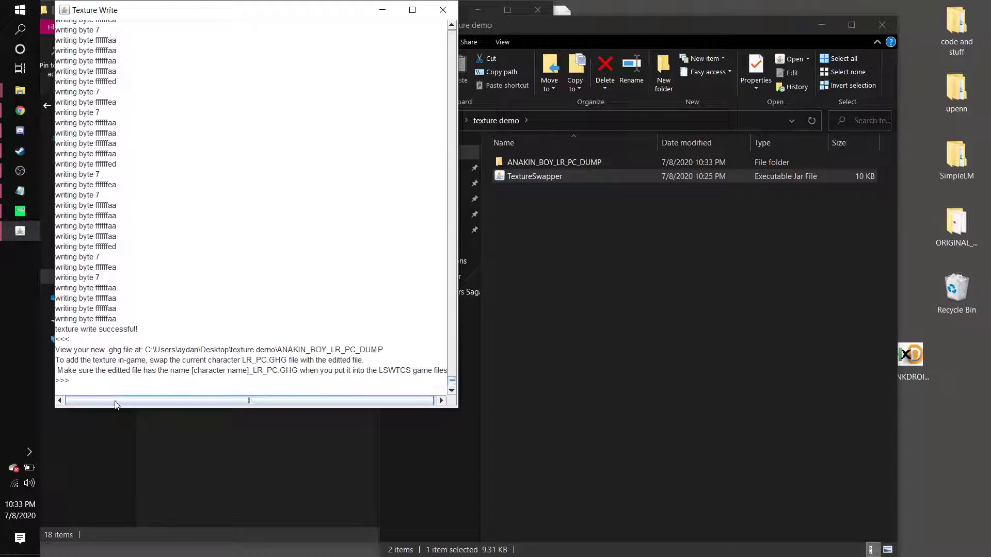
pyautogui.moveTo(115, 405)
pyautogui.mouseDown()
pyautogui.moveTo(194, 405)
pyautogui.moveTo(112, 395)
pyautogui.mouseUp()
# Open the ANAKIN_BOY_LR_PC_DUMP folder and close the Texture Write window.
pyautogui.click(506, 291)
pyautogui.doubleClick(535, 162)
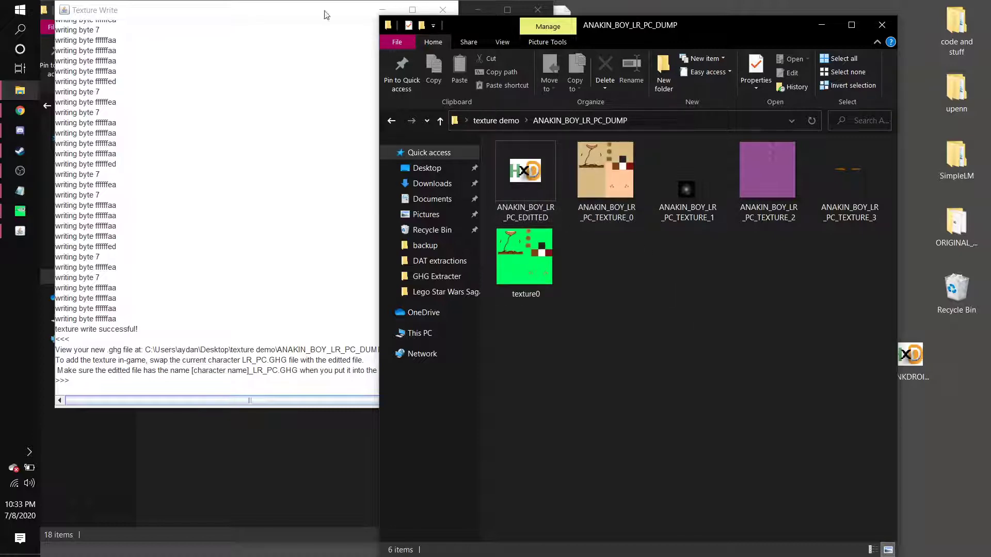
pyautogui.click(380, 13)
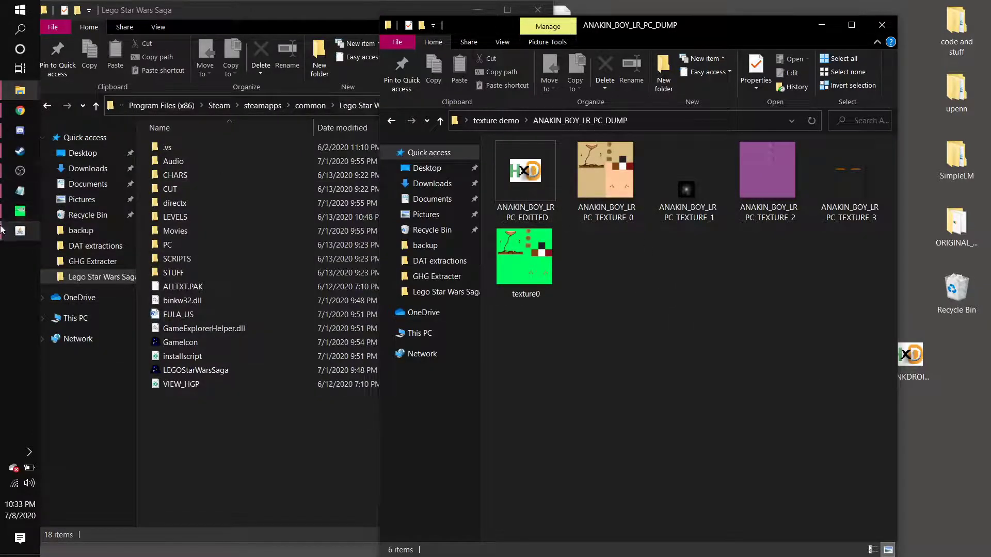
pyautogui.click(20, 230)
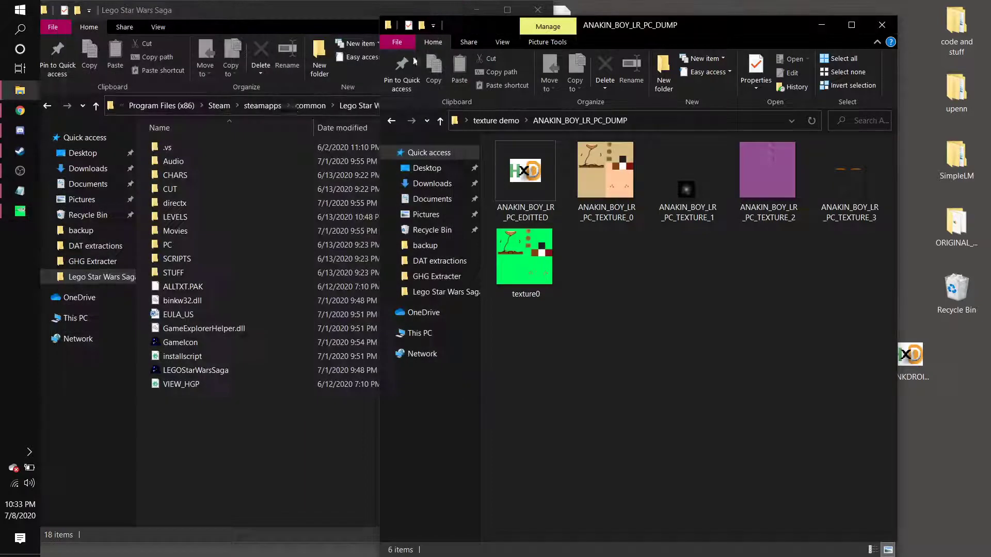
pyautogui.click(443, 9)
# Open the CHARS/ANAKIN_BOY folder in the Lego Star Wars Saga game directory.
pyautogui.click(199, 11)
pyautogui.doubleClick(178, 177)
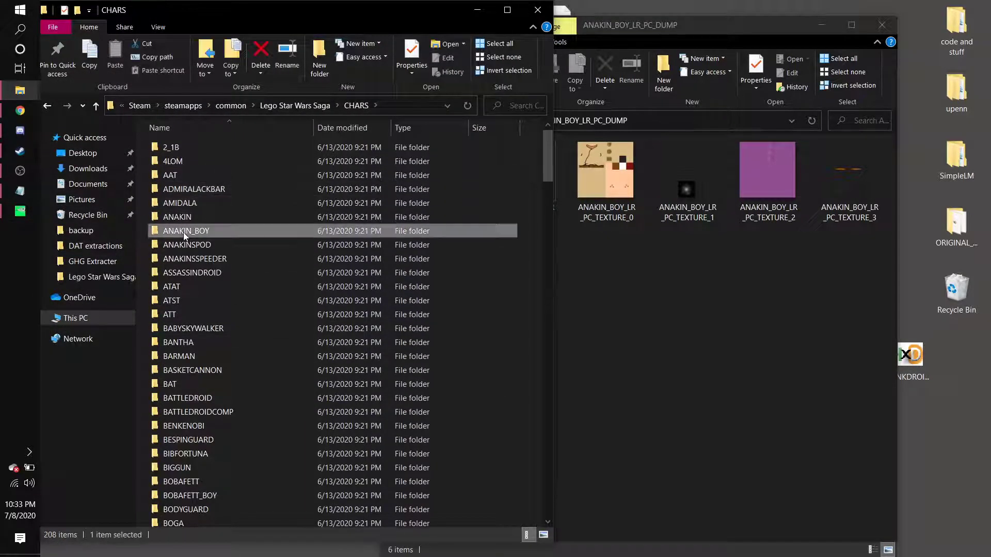
pyautogui.doubleClick(184, 231)
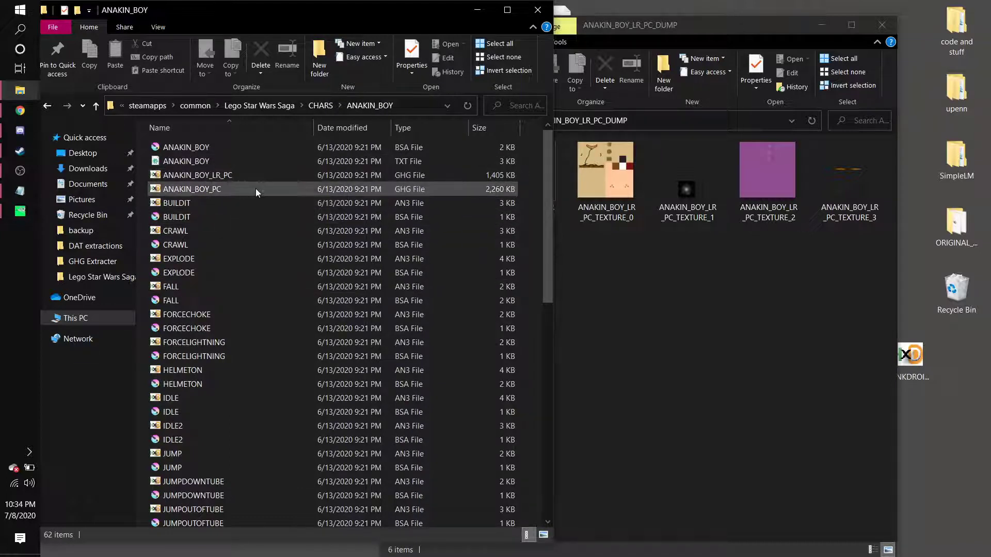
# Move the original ANAKIN_BOY_LR_PC file into the dump folder and ANAKIN_BOY_LR_PC_EDITTED into the ANAKIN_BOY folder.
pyautogui.moveTo(230, 175); pyautogui.dragTo(654, 334)
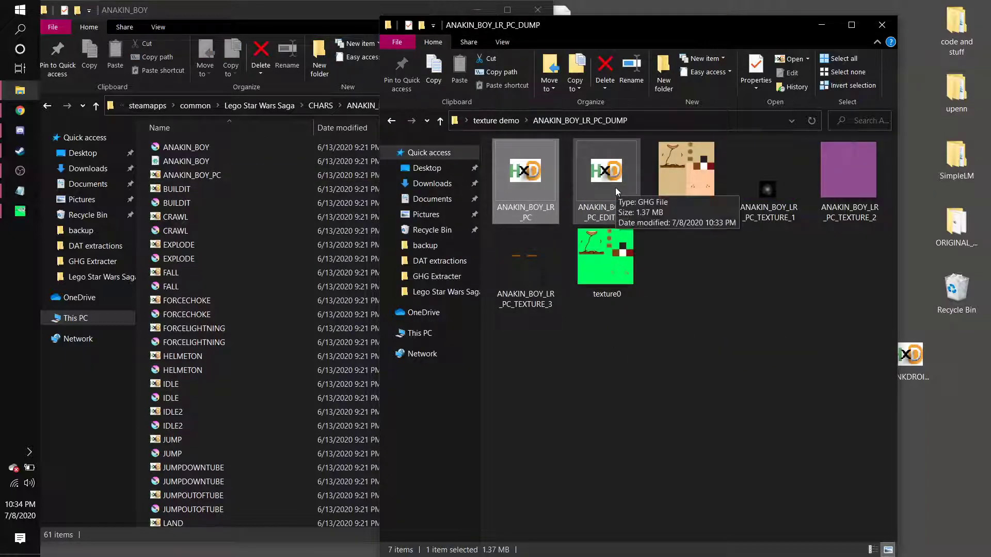
pyautogui.moveTo(616, 188); pyautogui.dragTo(224, 166)
# Rename ANAKIN_BOY_LR_PC_EDITTED in the ANAKIN_BOY folder to ANAKIN_BOY_LR_PC.
pyautogui.rightClick(245, 177)
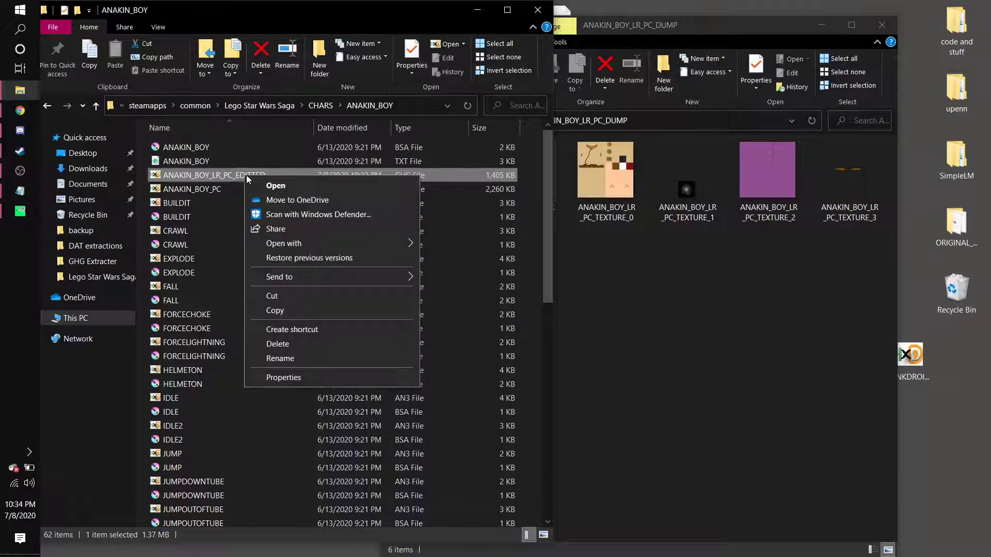
pyautogui.click(280, 358)
pyautogui.click(275, 177)
pyautogui.press('BackSpace')
pyautogui.press('BackSpace')
pyautogui.press('BackSpace')
pyautogui.press('BackSpace')
pyautogui.press('BackSpace')
pyautogui.press('BackSpace')
pyautogui.press('BackSpace')
pyautogui.press('BackSpace')
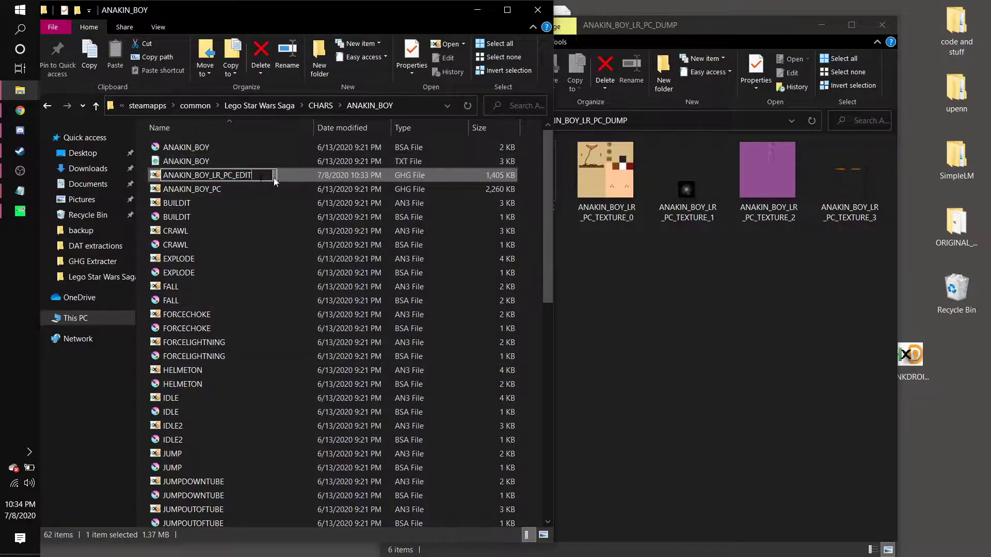
pyautogui.press('Return')
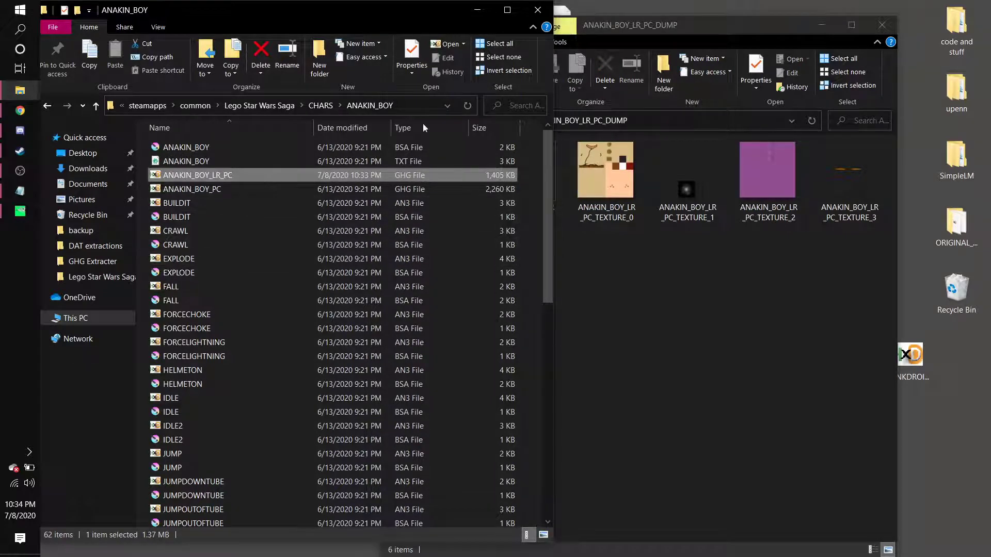
# Switch to Steam and launch LEGO Star Wars: The Complete Saga.
pyautogui.click(3, 154)
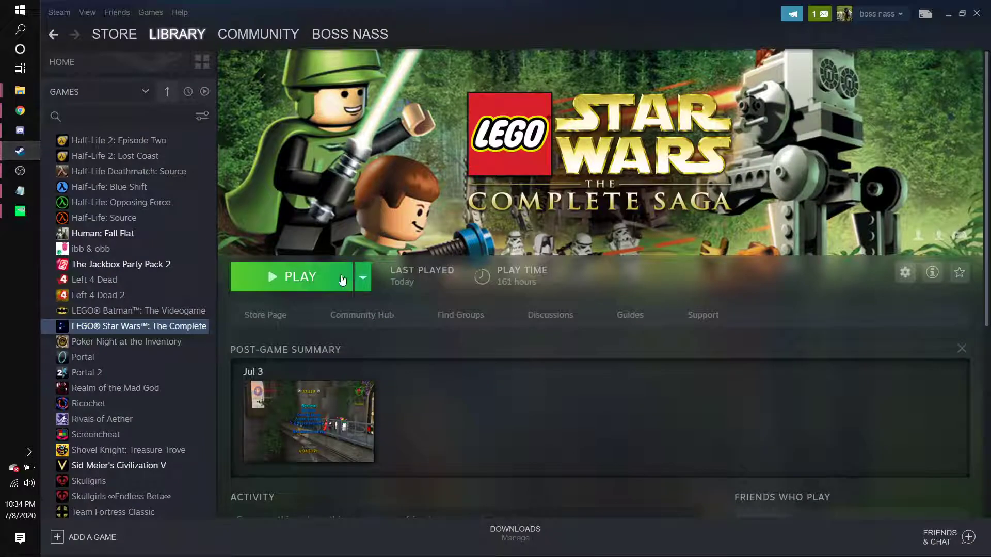
pyautogui.click(313, 279)
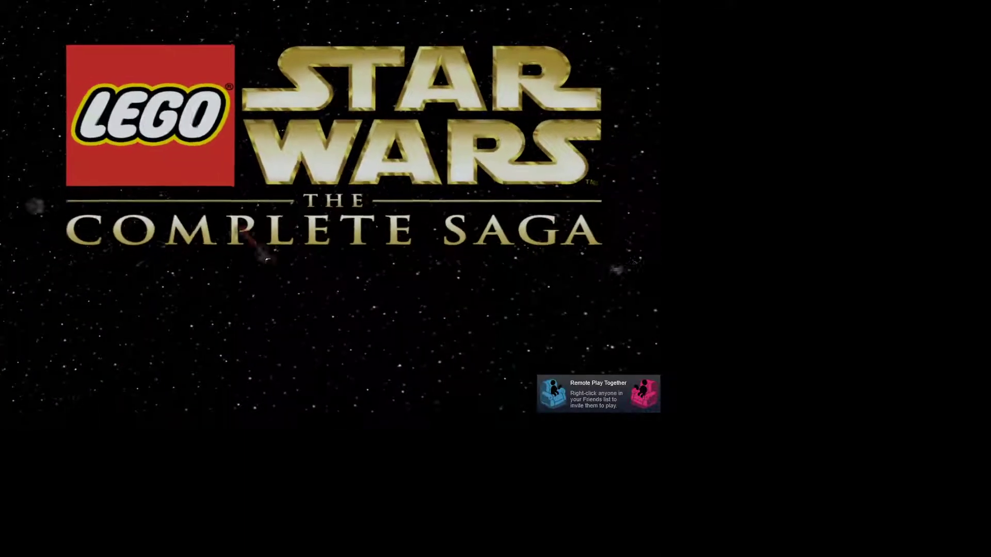
# Set the game's audio volume to 0/10 in Options and accept.
pyautogui.press('Down')
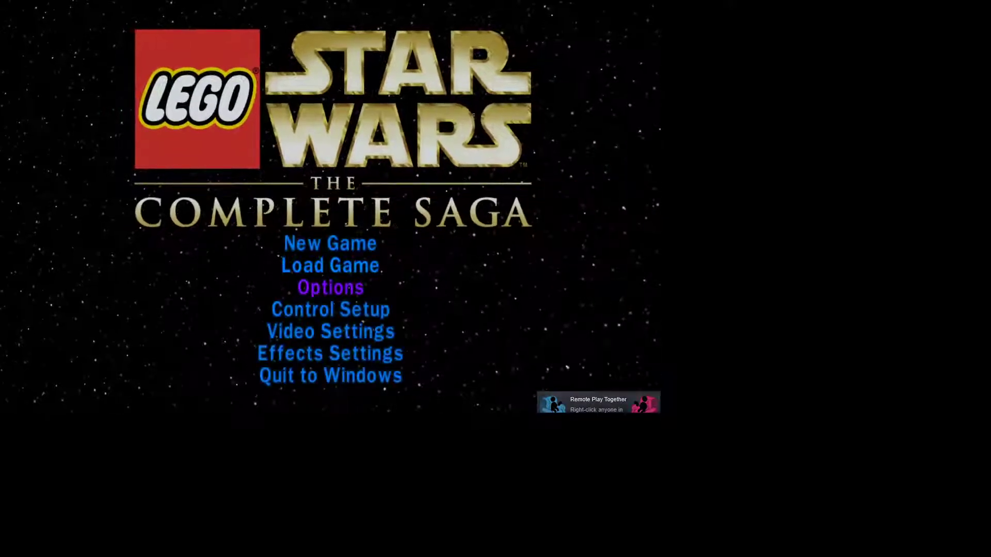
pyautogui.press('Return')
pyautogui.press('Down')
pyautogui.press('Up')
pyautogui.press('Left')
pyautogui.press('Left')
pyautogui.press('Left')
pyautogui.press('Down')
pyautogui.press('Down')
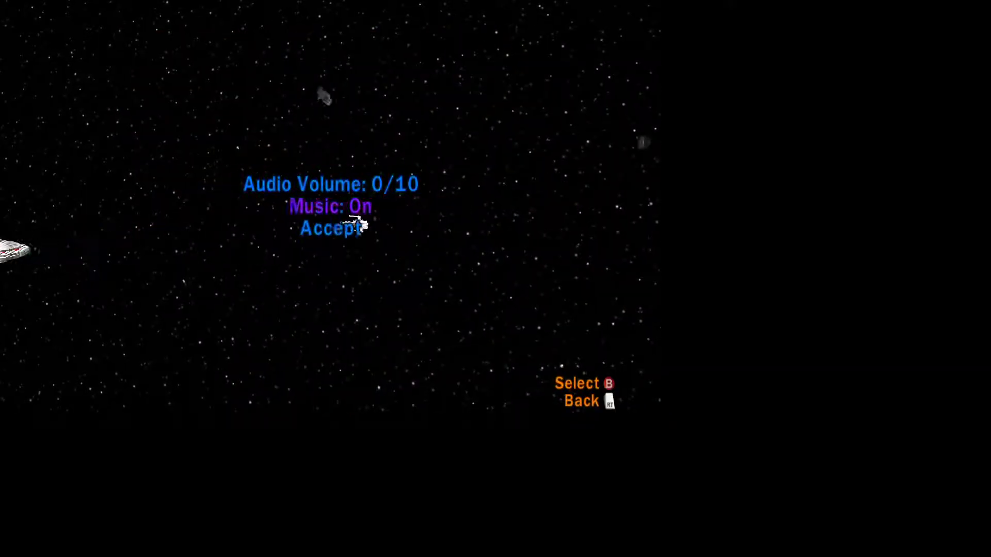
pyautogui.press('Return')
# Load the saved game in slot Game 1.
pyautogui.press('Up')
pyautogui.press('Return')
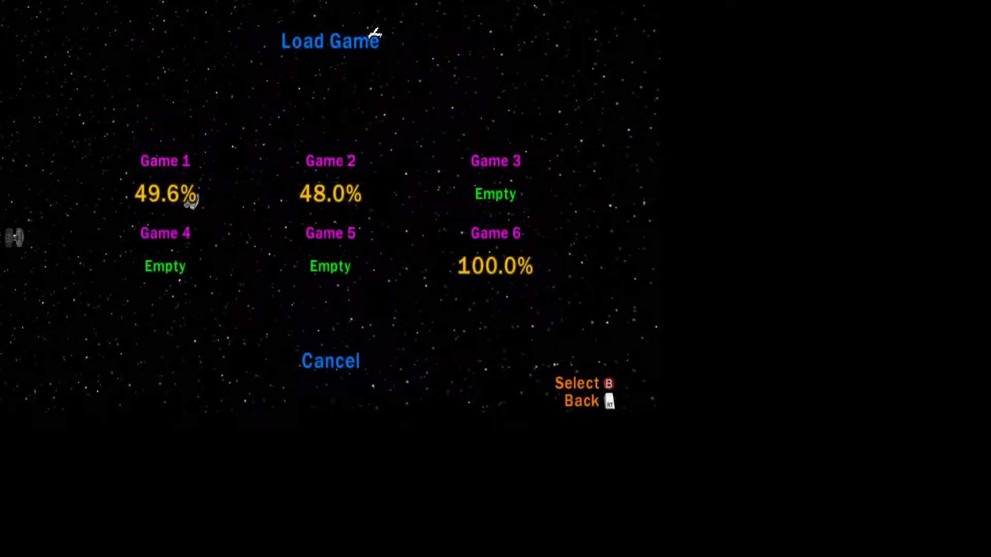
pyautogui.press('Return')
pyautogui.press('Return')
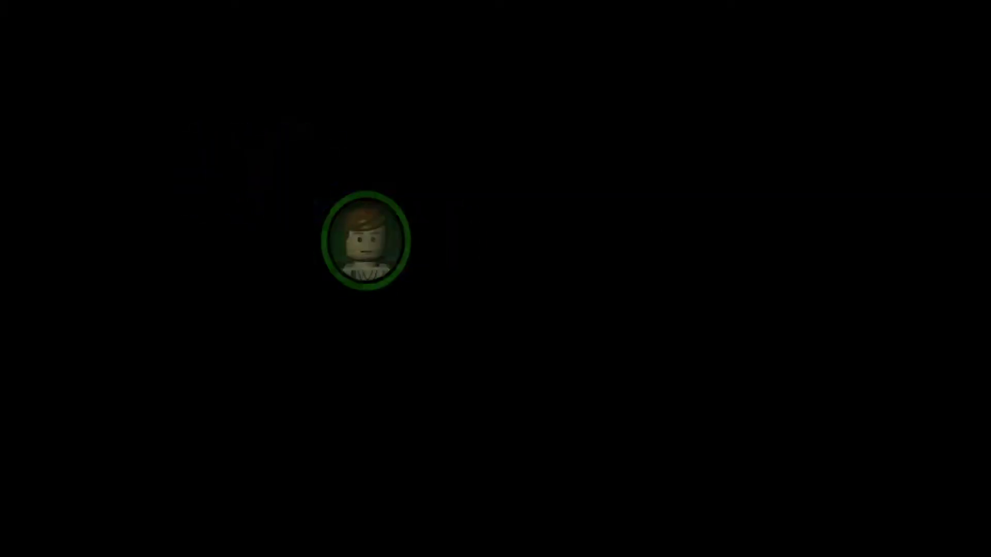
# Walk the characters around the level to inspect the swapped texture in game.
pyautogui.press('w')
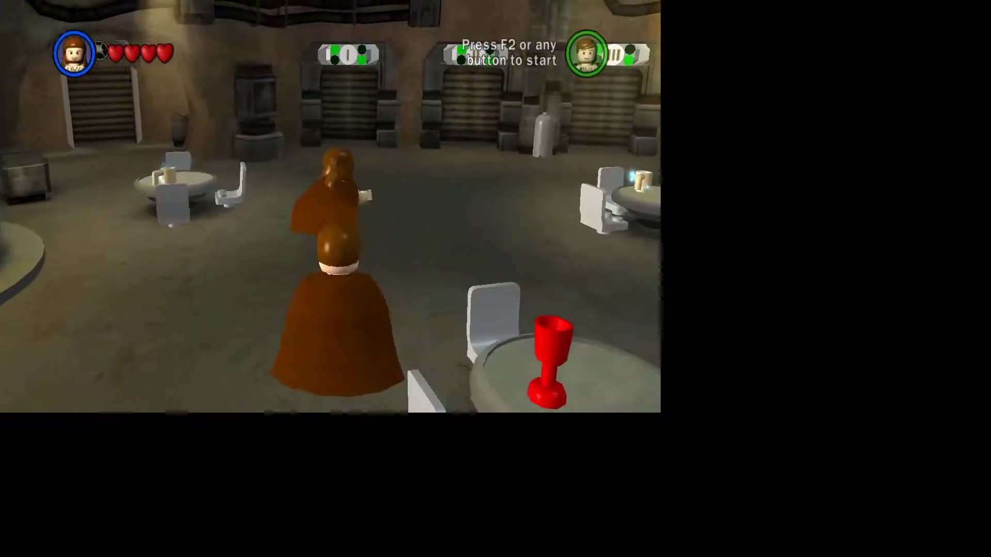
pyautogui.press('k')
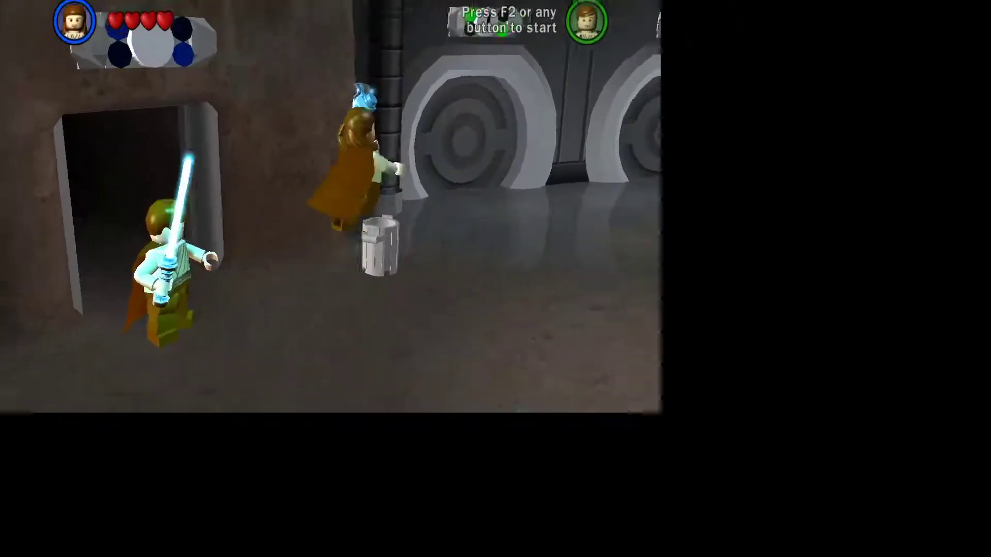
pyautogui.press('w')
pyautogui.press('k')
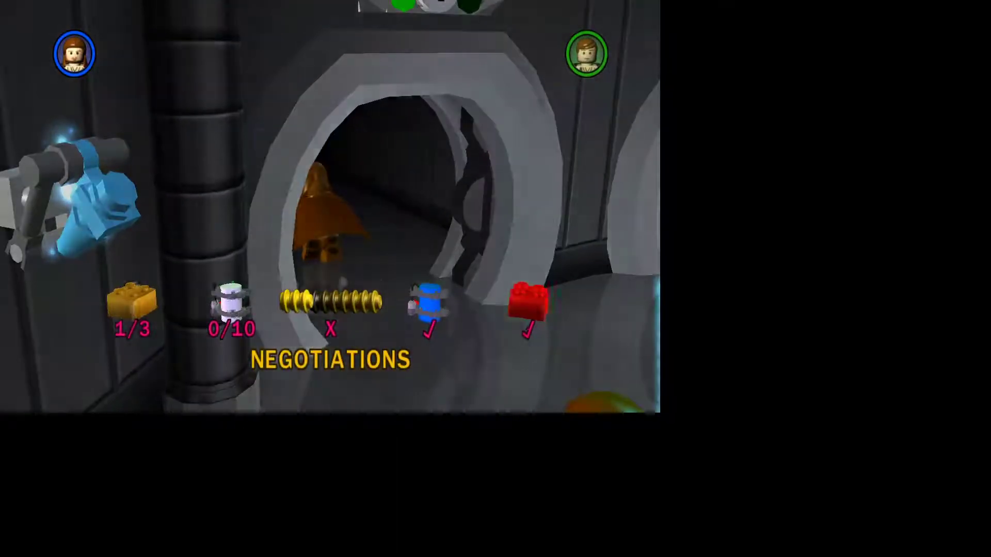